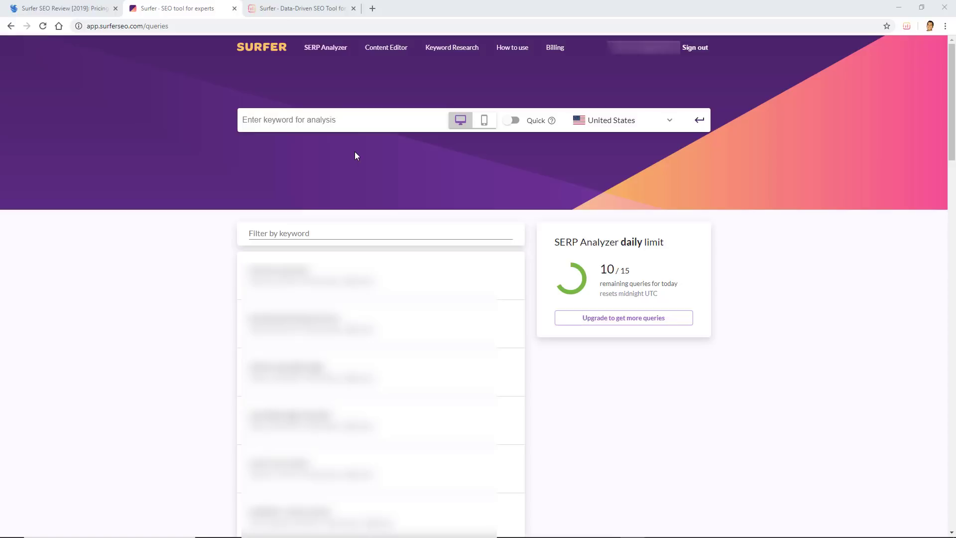
Enter 'gumroad review' as the keyword, picked from the suggestions after typing 'gumroad'.
{"action": "left_click", "coordinate": [354, 121]}
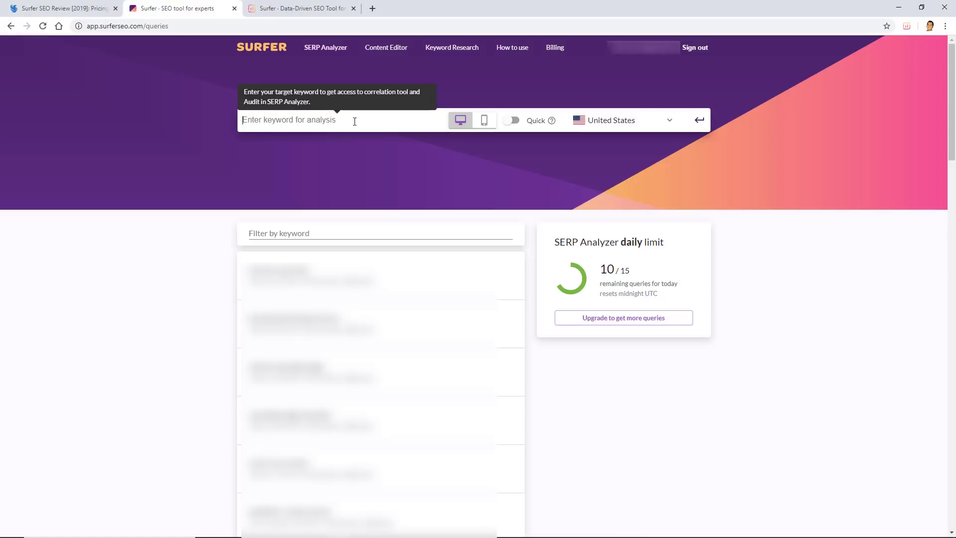
{"action": "type", "text": "gumro"}
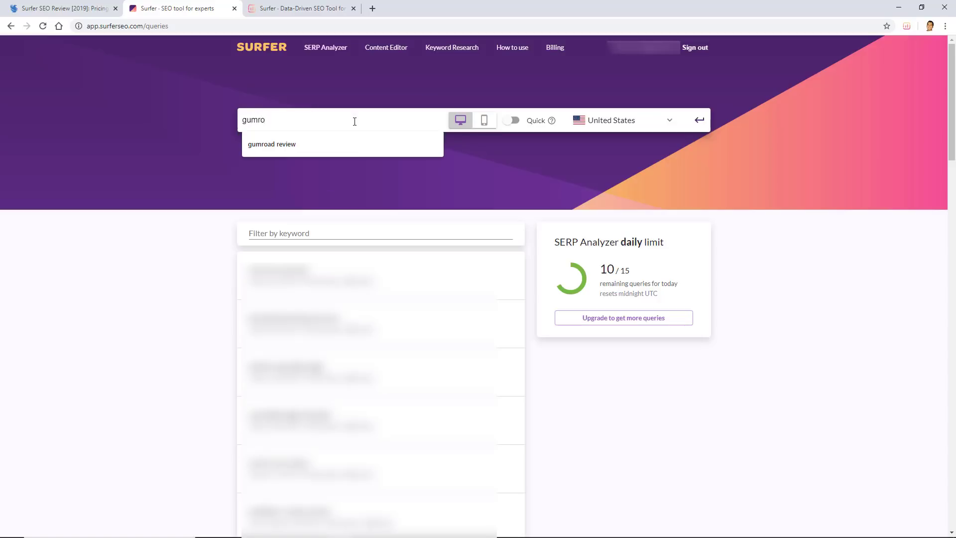
{"action": "type", "text": "ad"}
{"action": "key", "text": "Down"}
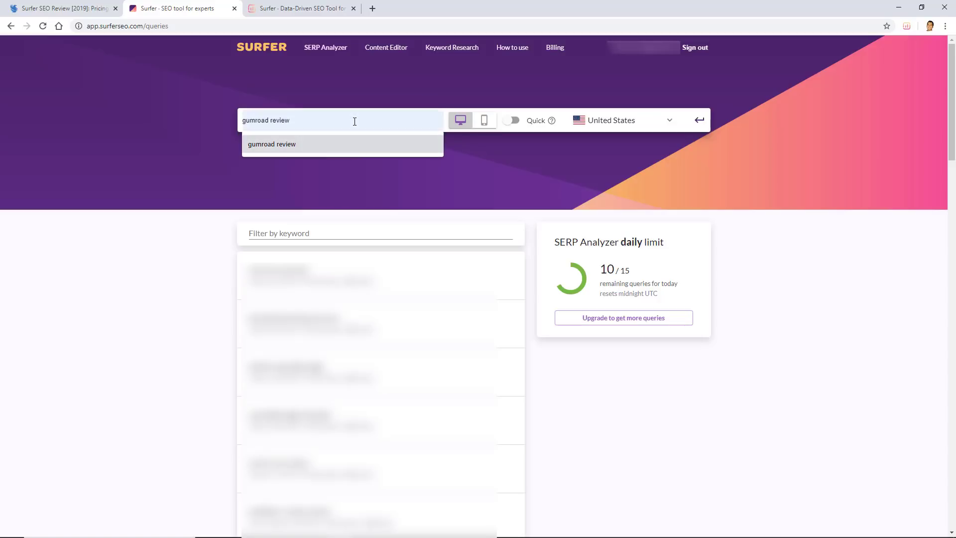
{"action": "left_click", "coordinate": [371, 145]}
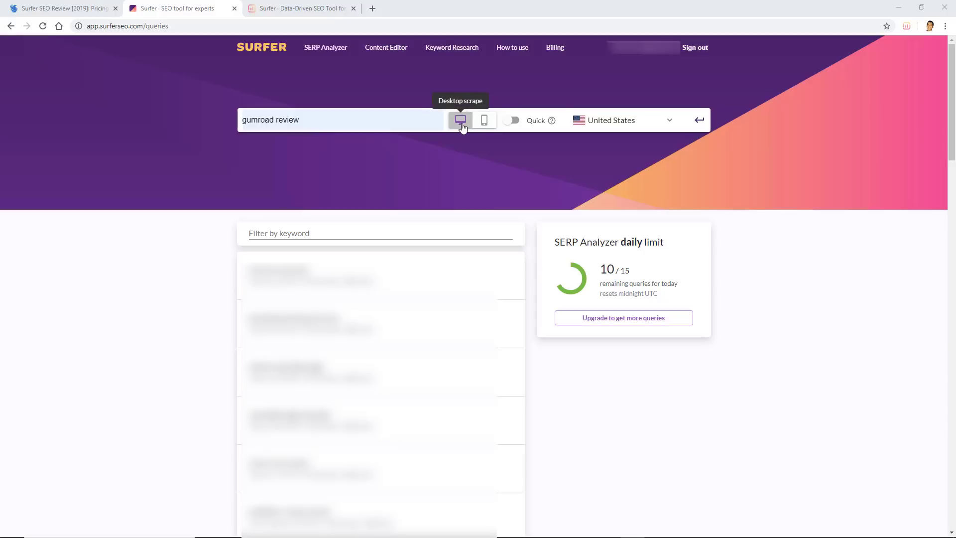
Switch the analysis to Full and back again, leaving it on Quick.
{"action": "left_click", "coordinate": [514, 122]}
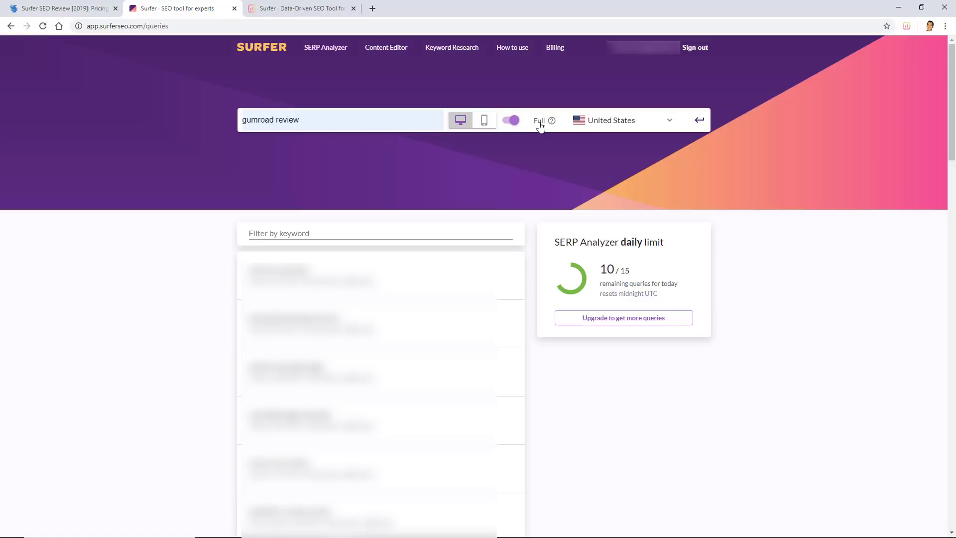
{"action": "mouse_move", "coordinate": [548, 123]}
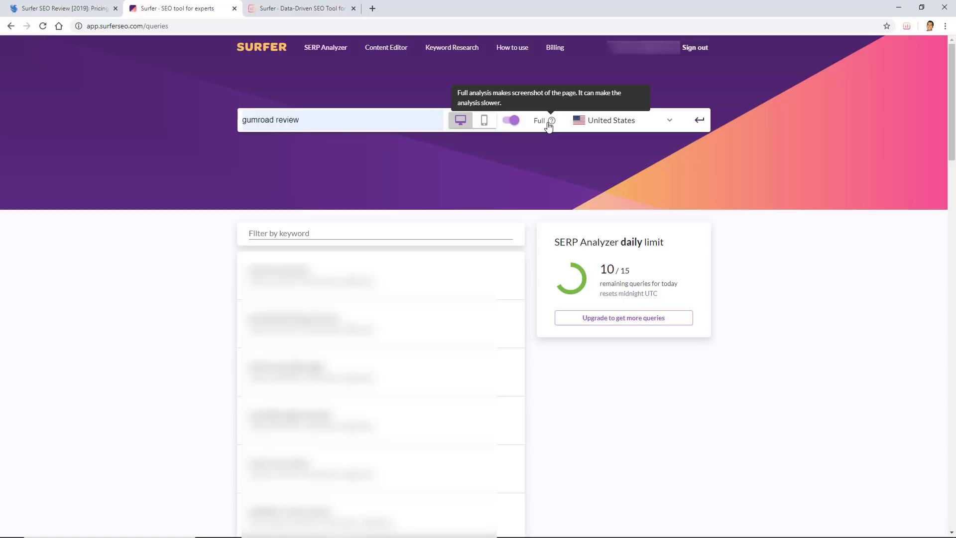
{"action": "left_click", "coordinate": [515, 122]}
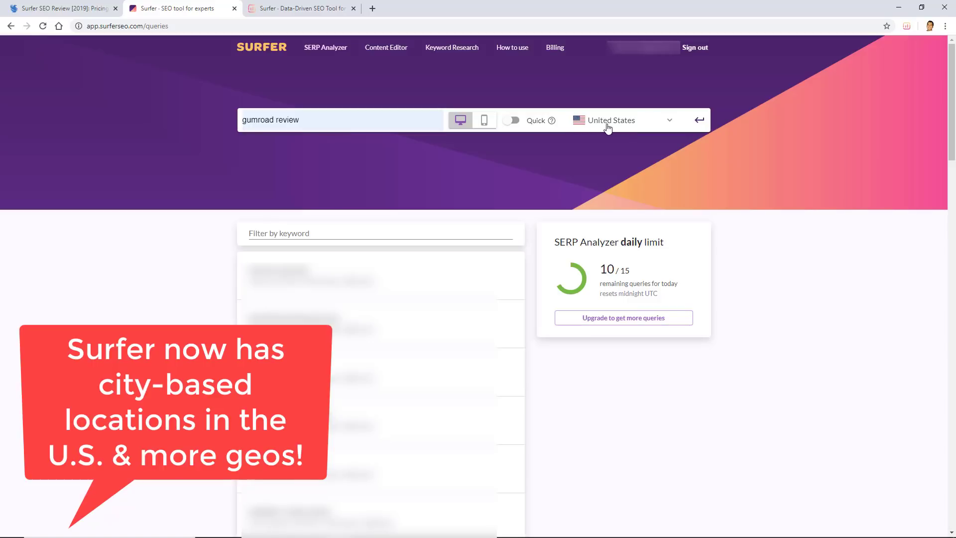
Run the quick 'gumroad review' analysis for the United States until it reads 'Analysis is ready!'.
{"action": "left_click", "coordinate": [700, 121]}
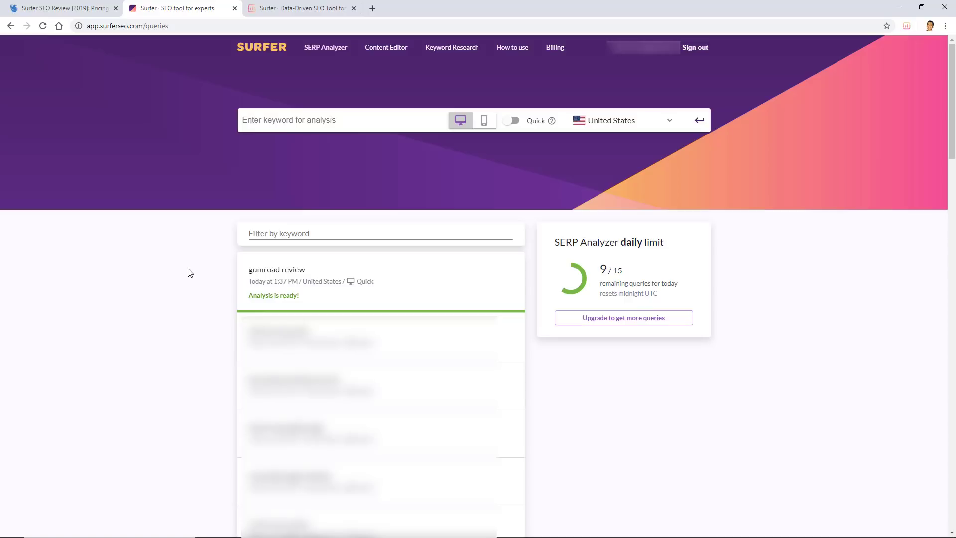
Open the gumroad review results, then copy the site's Gumroad review page URL from its tab.
{"action": "left_click", "coordinate": [266, 277]}
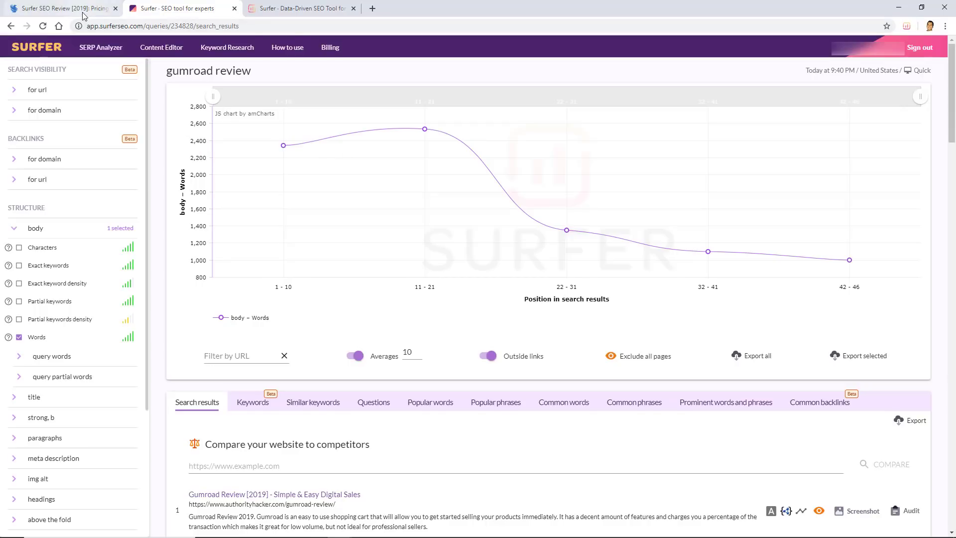
{"action": "left_click", "coordinate": [341, 27]}
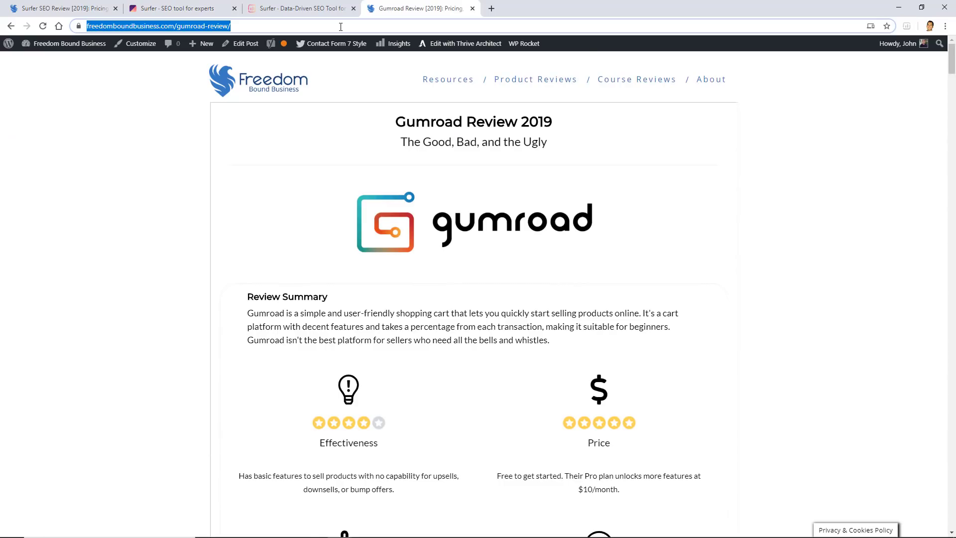
{"action": "right_click", "coordinate": [340, 26]}
{"action": "left_click", "coordinate": [369, 92]}
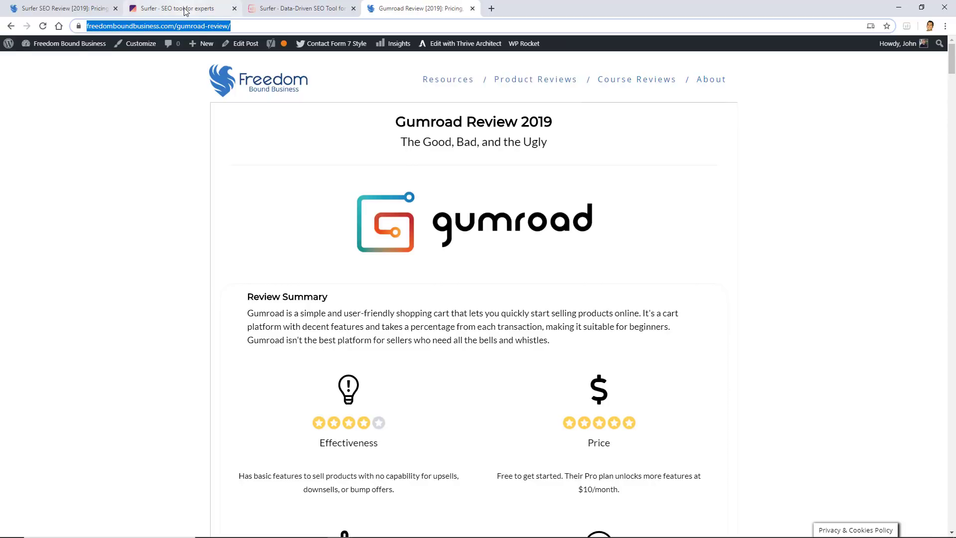
{"action": "left_click", "coordinate": [185, 11]}
{"action": "scroll", "coordinate": [254, 399], "scroll_direction": "down", "scroll_amount": 2}
{"action": "left_click", "coordinate": [254, 417]}
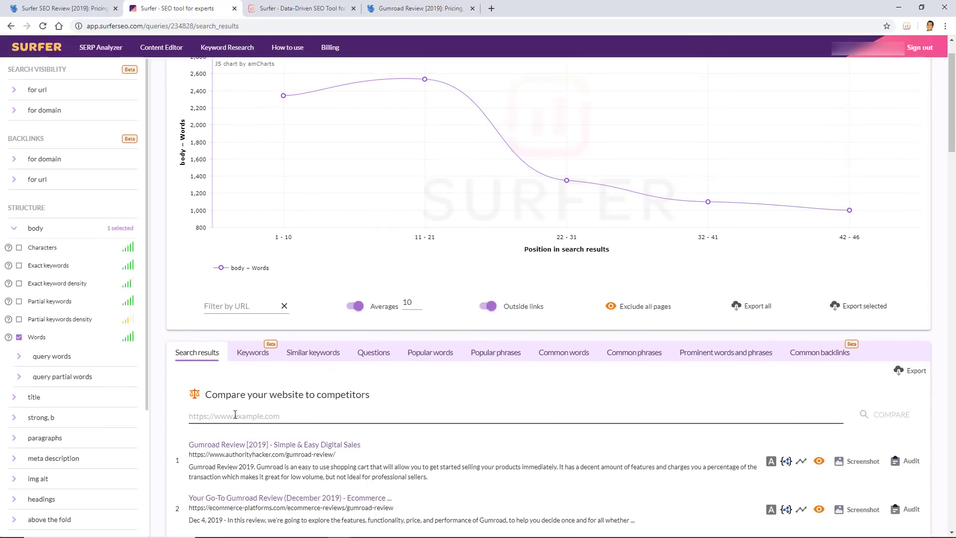
Paste the Gumroad review page URL into the compare field and compare it against competitors.
{"action": "right_click", "coordinate": [235, 415]}
{"action": "left_click", "coordinate": [264, 297]}
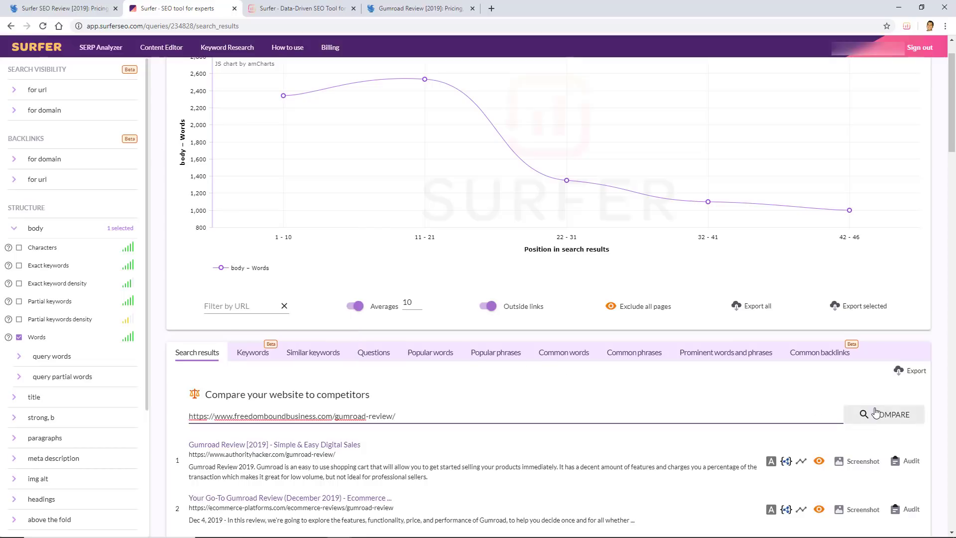
{"action": "left_click", "coordinate": [875, 414]}
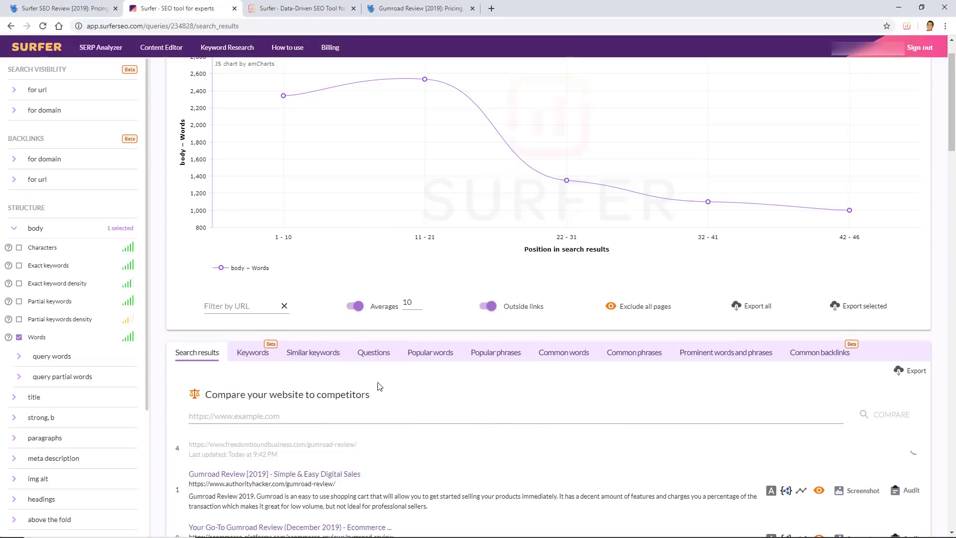
{"action": "scroll", "coordinate": [379, 405], "scroll_direction": "up", "scroll_amount": 1}
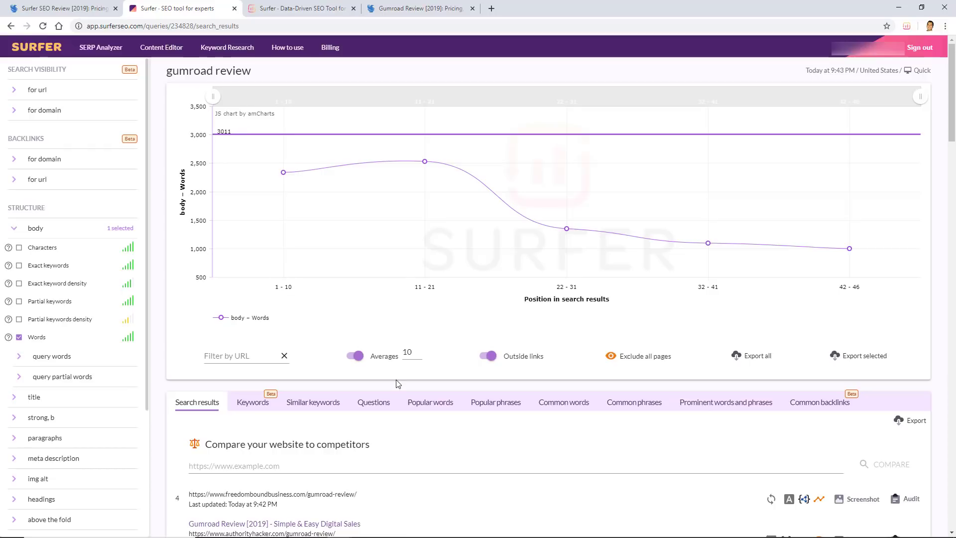
Turn off Averages and zoom the word-count chart to ranking positions 1–10.
{"action": "left_click", "coordinate": [356, 356]}
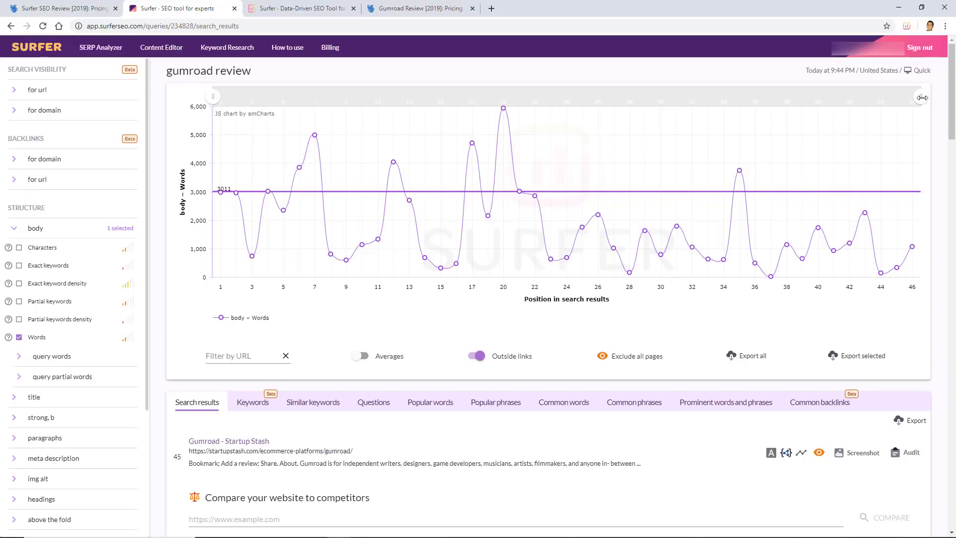
{"action": "left_click_drag", "start_coordinate": [922, 98], "coordinate": [374, 94]}
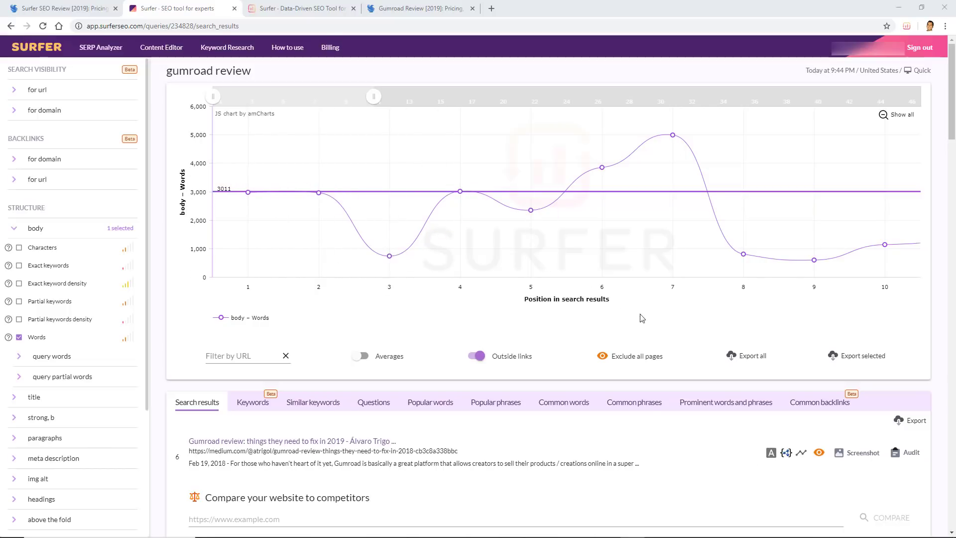
Exclude all competitor pages, then look through the ranked search results list.
{"action": "left_click", "coordinate": [641, 358]}
{"action": "scroll", "coordinate": [640, 358], "scroll_direction": "down", "scroll_amount": 3}
{"action": "scroll", "coordinate": [643, 362], "scroll_direction": "down", "scroll_amount": 1}
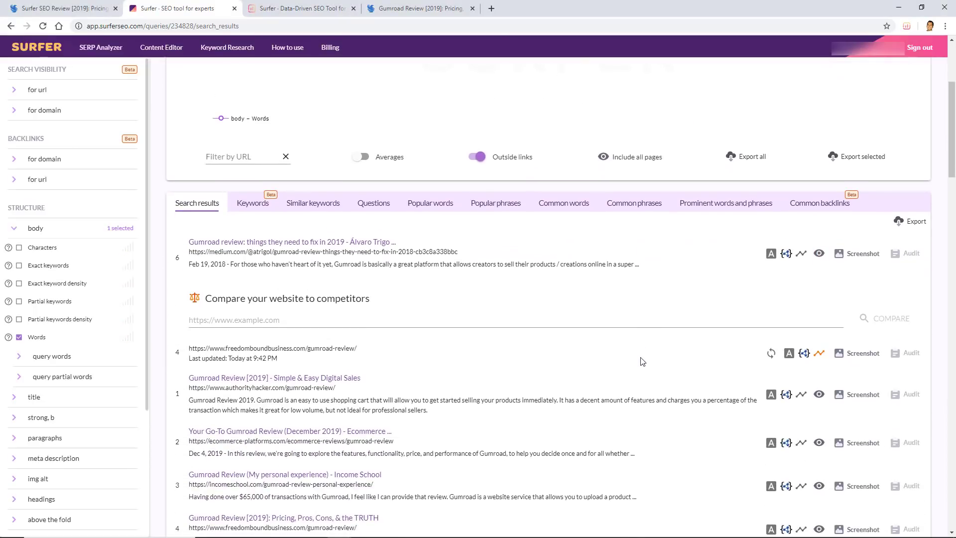
{"action": "scroll", "coordinate": [402, 295], "scroll_direction": "down", "scroll_amount": 3}
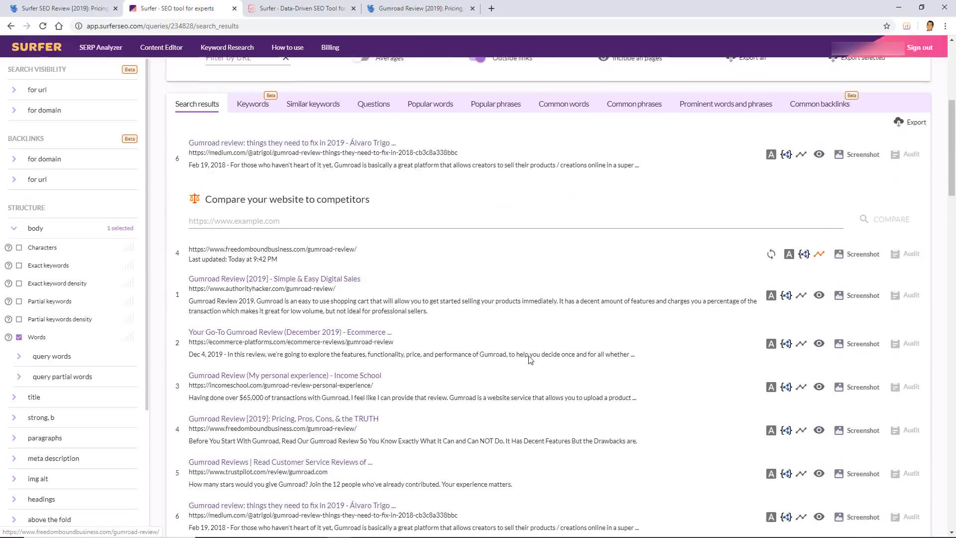
{"action": "scroll", "coordinate": [269, 367], "scroll_direction": "down", "scroll_amount": 1}
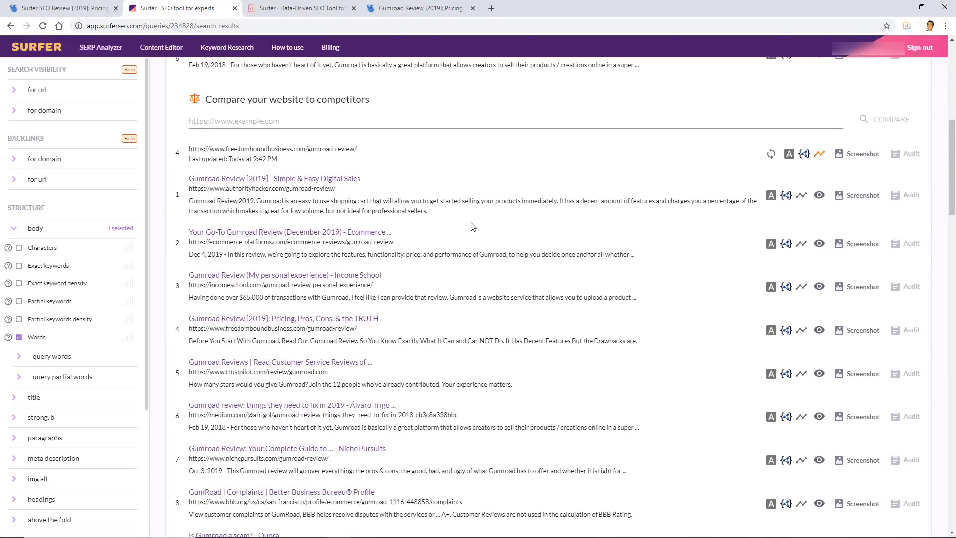
{"action": "scroll", "coordinate": [329, 210], "scroll_direction": "down", "scroll_amount": 12}
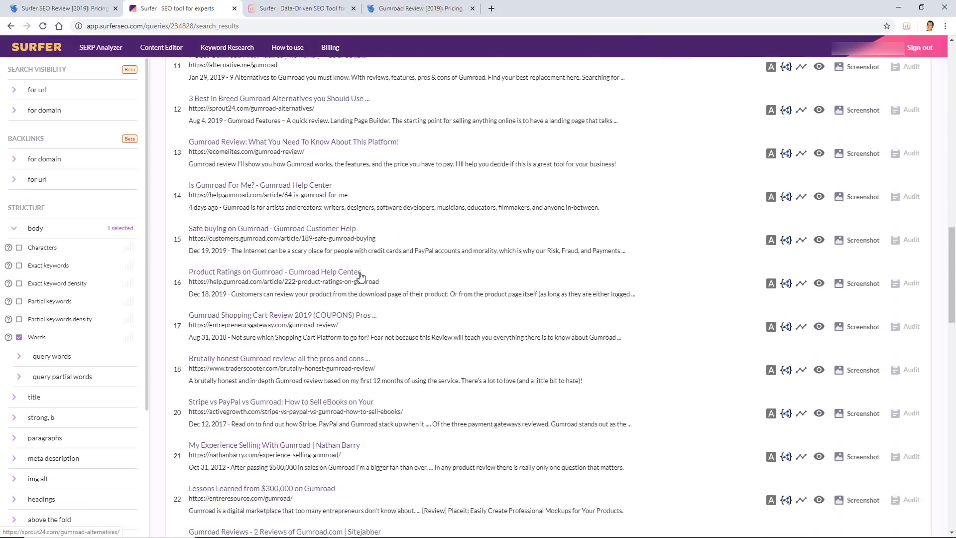
{"action": "scroll", "coordinate": [461, 423], "scroll_direction": "up", "scroll_amount": 14}
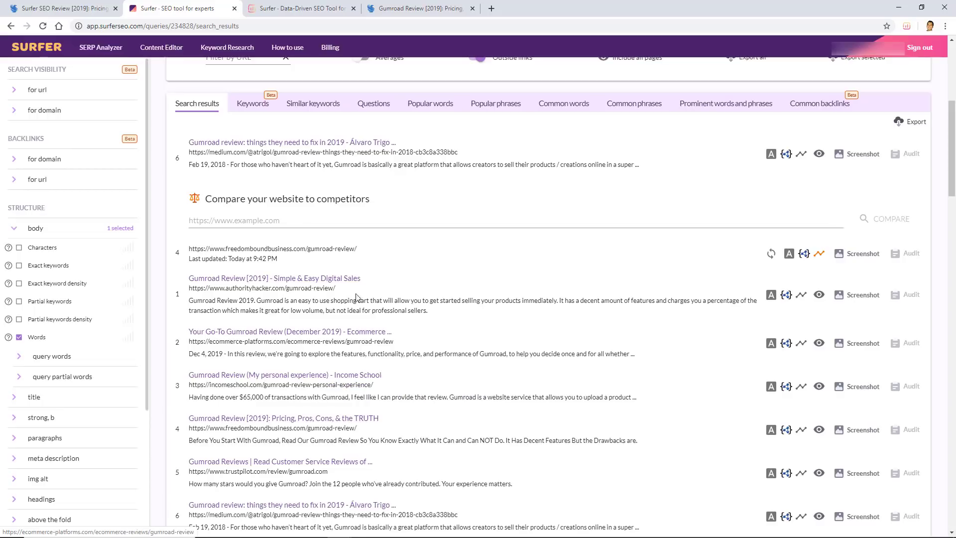
{"action": "scroll", "coordinate": [355, 389], "scroll_direction": "down", "scroll_amount": 1}
{"action": "scroll", "coordinate": [355, 389], "scroll_direction": "down", "scroll_amount": 3}
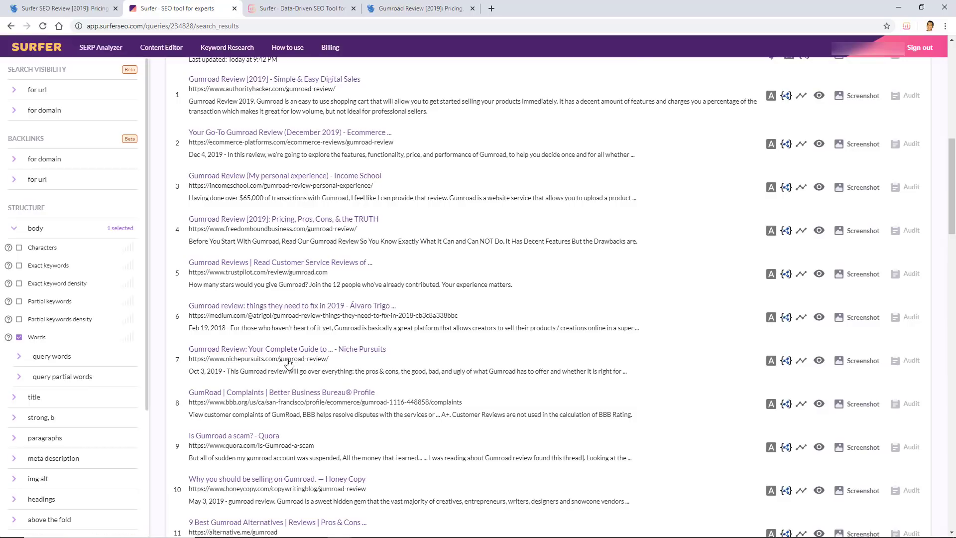
{"action": "scroll", "coordinate": [353, 398], "scroll_direction": "up", "scroll_amount": 3}
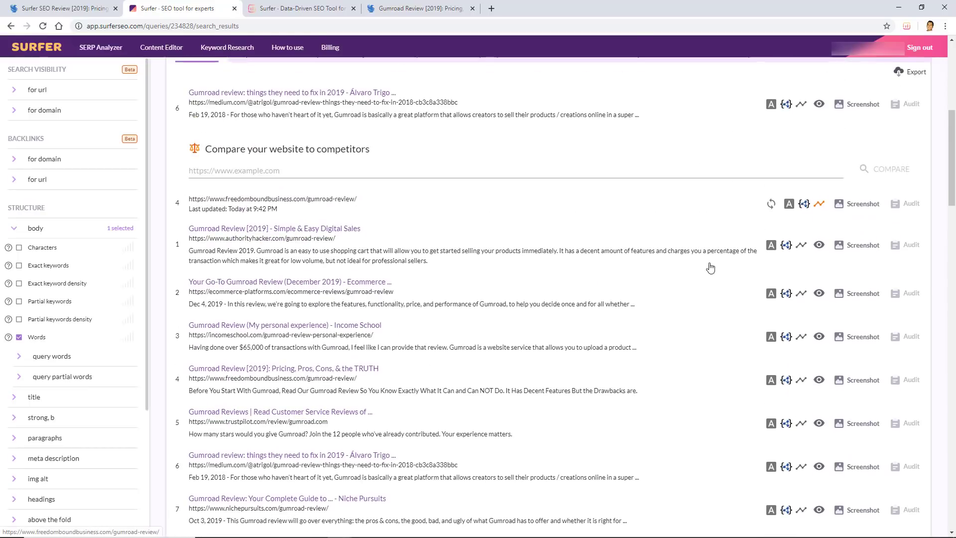
Re-include results 1, 2 and 3 in the chart and audit, then view the word-count chart.
{"action": "left_click", "coordinate": [819, 247]}
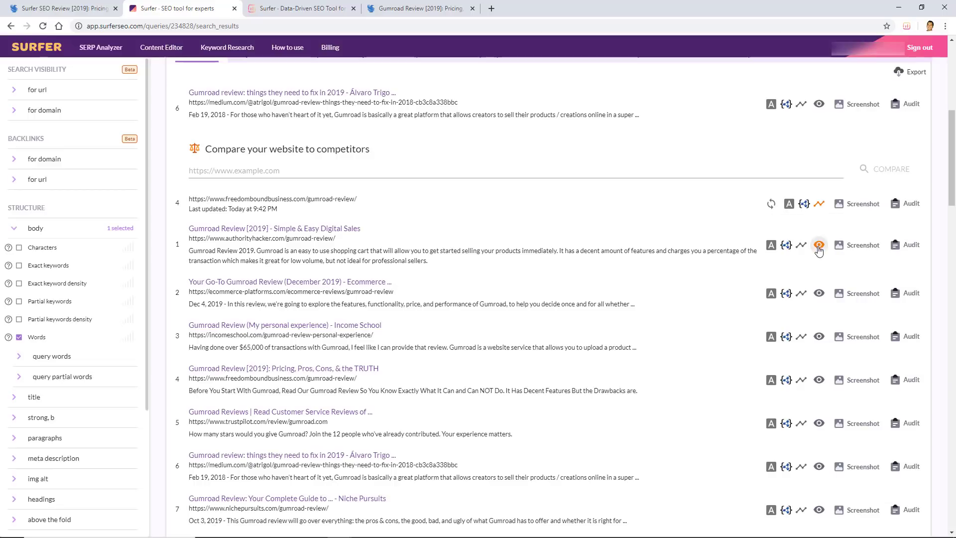
{"action": "left_click", "coordinate": [820, 295]}
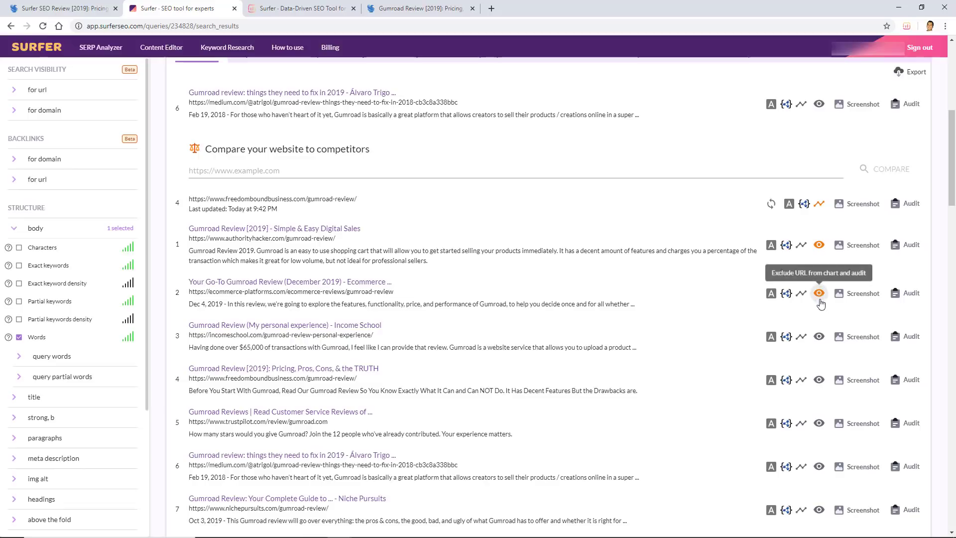
{"action": "left_click", "coordinate": [821, 337]}
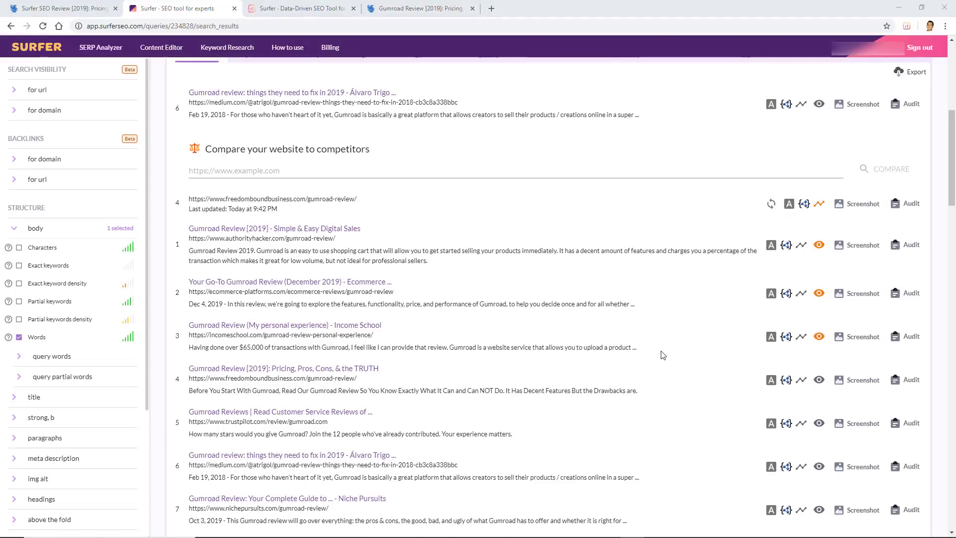
{"action": "scroll", "coordinate": [662, 354], "scroll_direction": "up", "scroll_amount": 2}
{"action": "scroll", "coordinate": [663, 355], "scroll_direction": "up", "scroll_amount": 7}
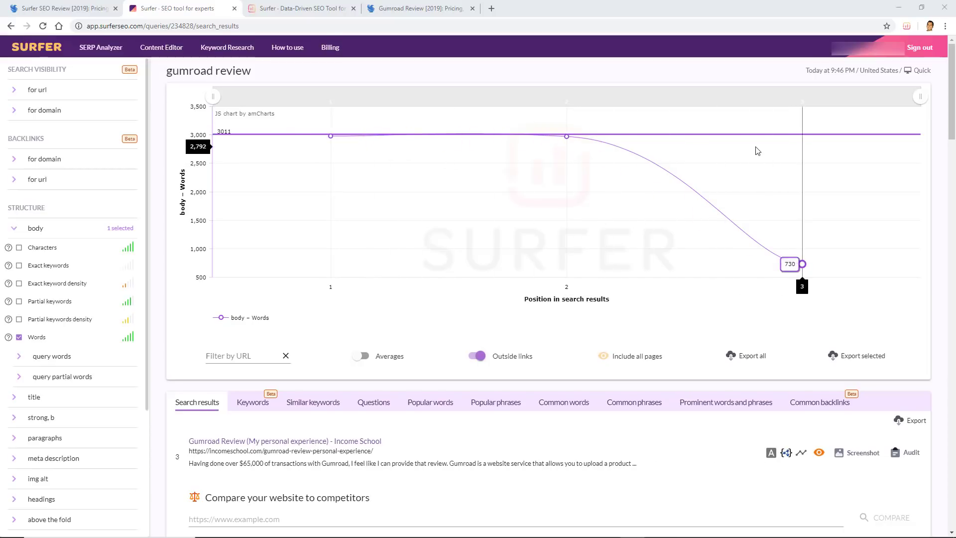
Open the Audit for the freedomboundbusiness.com gumroad-review row.
{"action": "scroll", "coordinate": [757, 150], "scroll_direction": "down", "scroll_amount": 1}
{"action": "scroll", "coordinate": [756, 151], "scroll_direction": "up", "scroll_amount": 1}
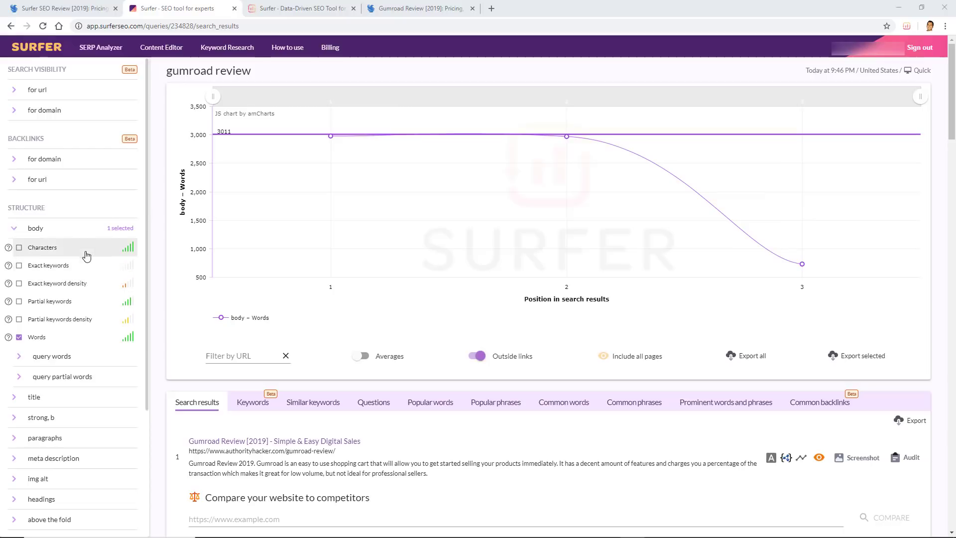
{"action": "scroll", "coordinate": [67, 314], "scroll_direction": "down", "scroll_amount": 2}
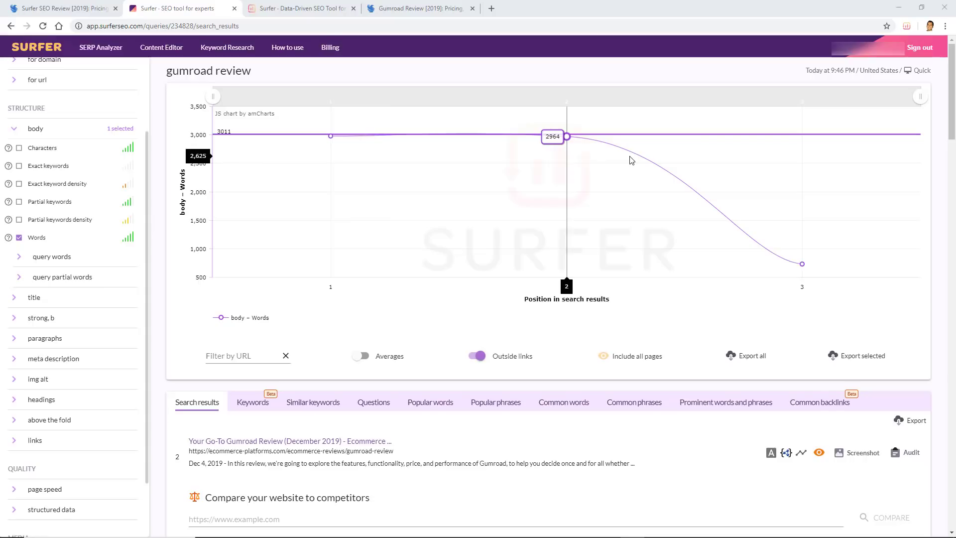
{"action": "scroll", "coordinate": [631, 161], "scroll_direction": "down", "scroll_amount": 3}
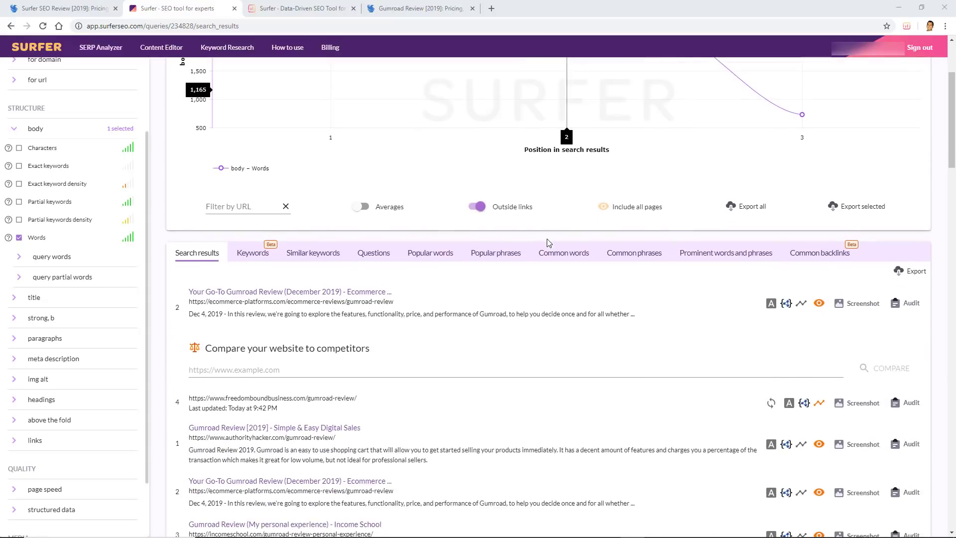
{"action": "scroll", "coordinate": [803, 347], "scroll_direction": "down", "scroll_amount": 1}
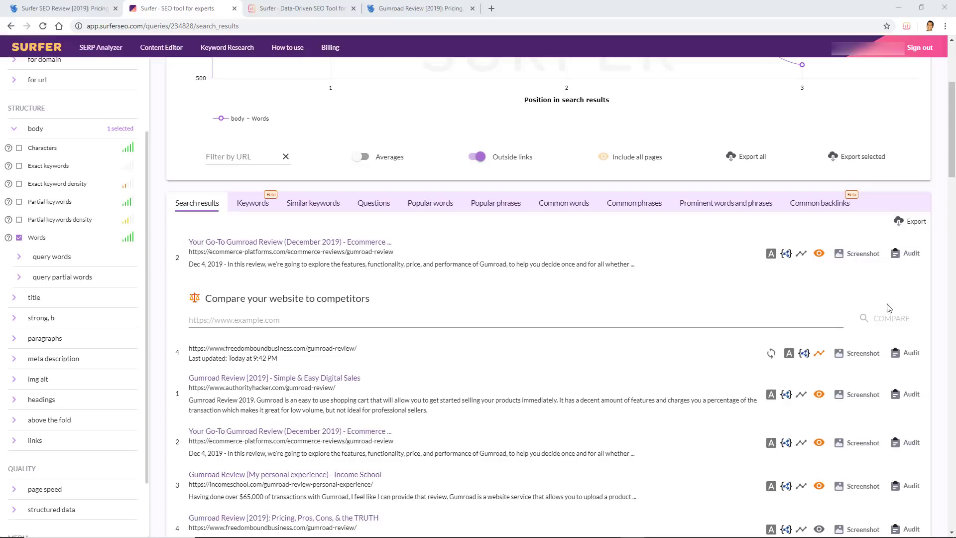
{"action": "left_click", "coordinate": [901, 354]}
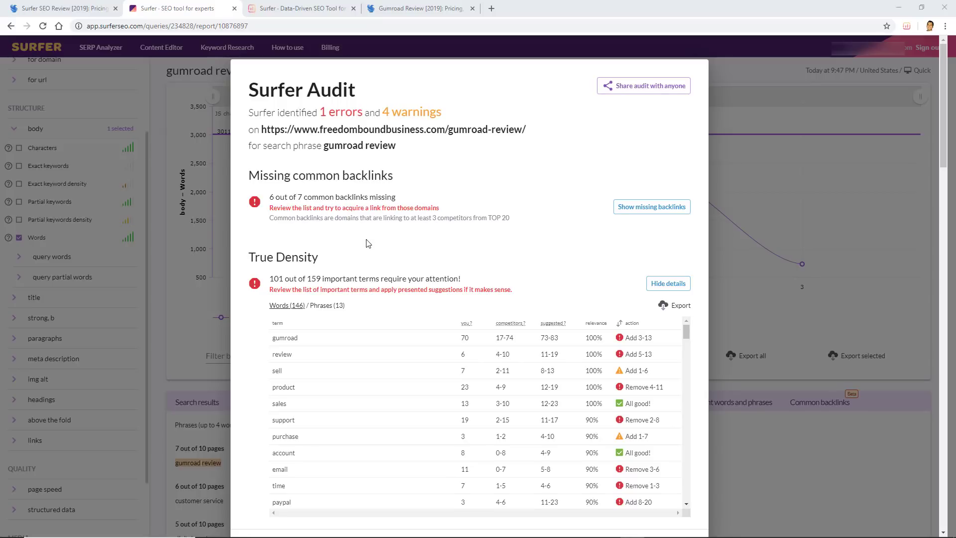
{"action": "scroll", "coordinate": [368, 243], "scroll_direction": "down", "scroll_amount": 10}
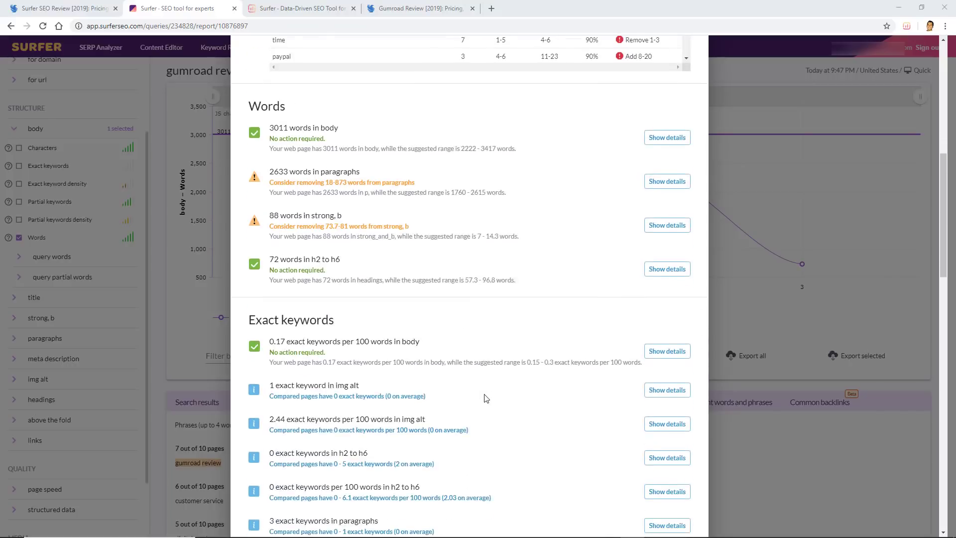
{"action": "scroll", "coordinate": [482, 397], "scroll_direction": "up", "scroll_amount": 10}
{"action": "scroll", "coordinate": [484, 414], "scroll_direction": "up", "scroll_amount": 1}
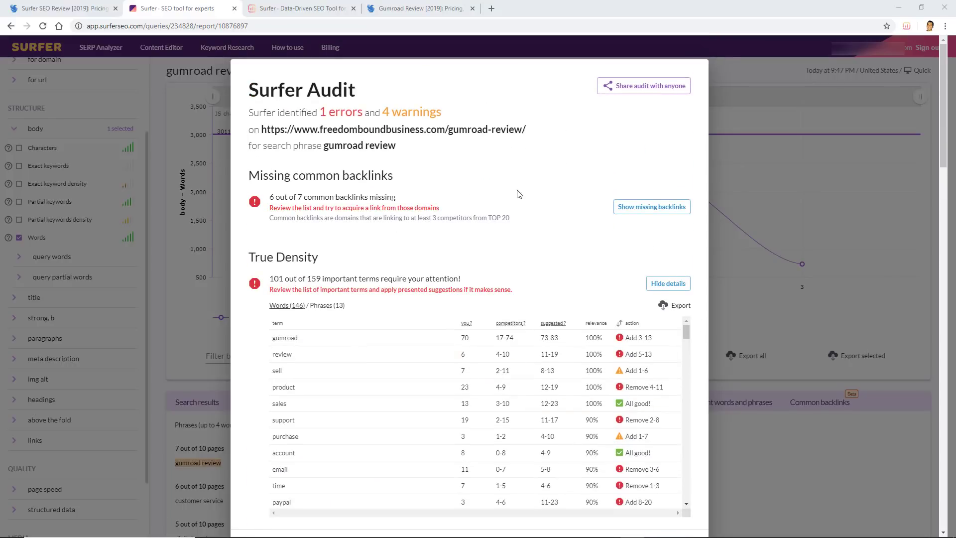
{"action": "left_click", "coordinate": [628, 207]}
{"action": "scroll", "coordinate": [474, 140], "scroll_direction": "down", "scroll_amount": 1}
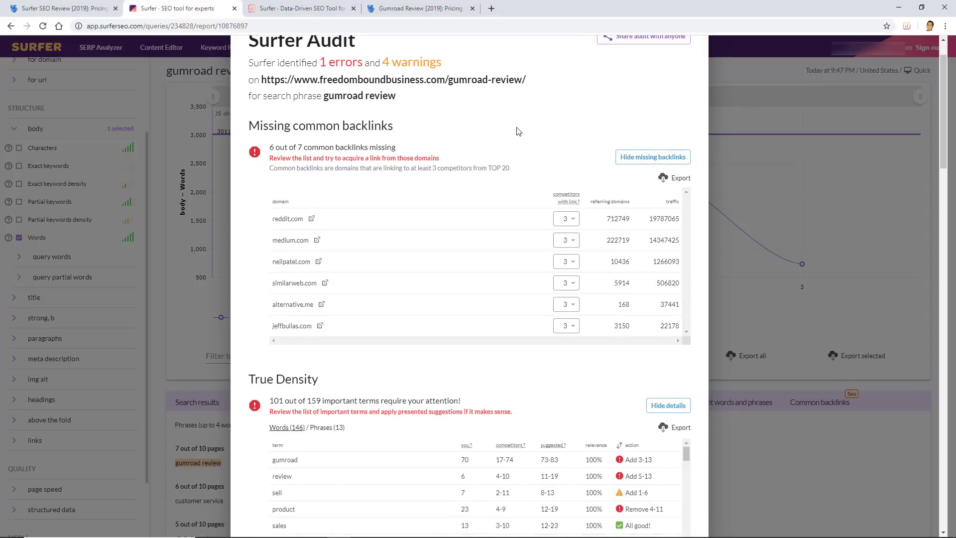
{"action": "left_click", "coordinate": [626, 159]}
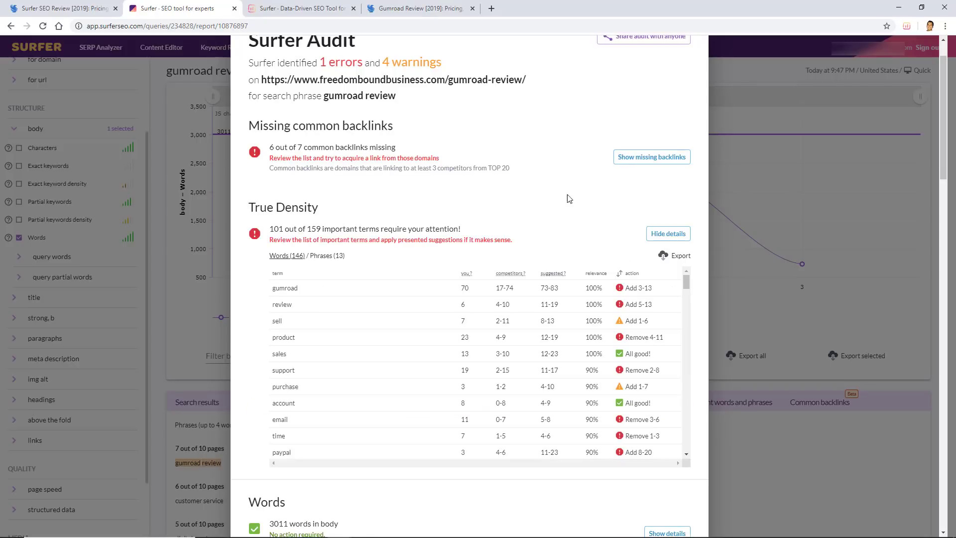
Look through the True Density word list and sort the important terms by suggested action.
{"action": "scroll", "coordinate": [581, 202], "scroll_direction": "down", "scroll_amount": 1}
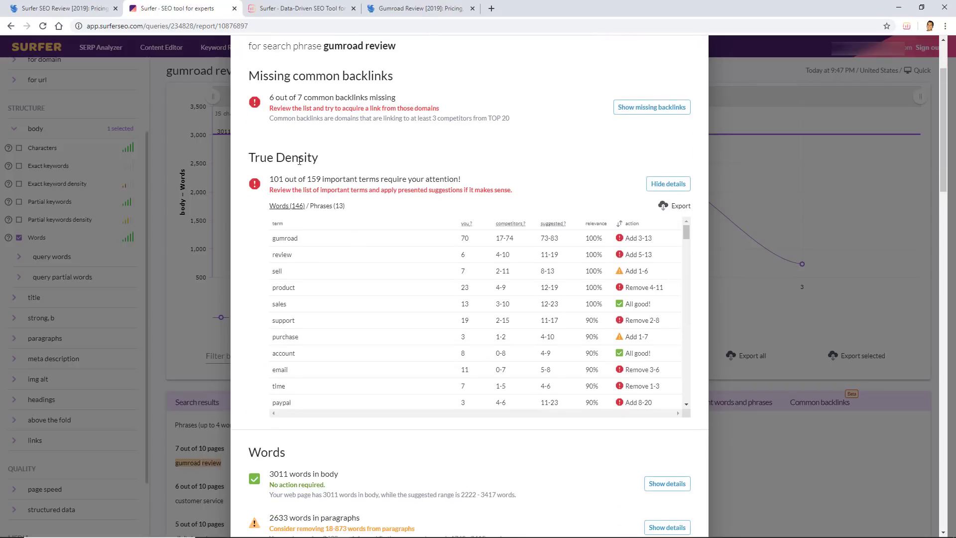
{"action": "scroll", "coordinate": [293, 159], "scroll_direction": "down", "scroll_amount": 1}
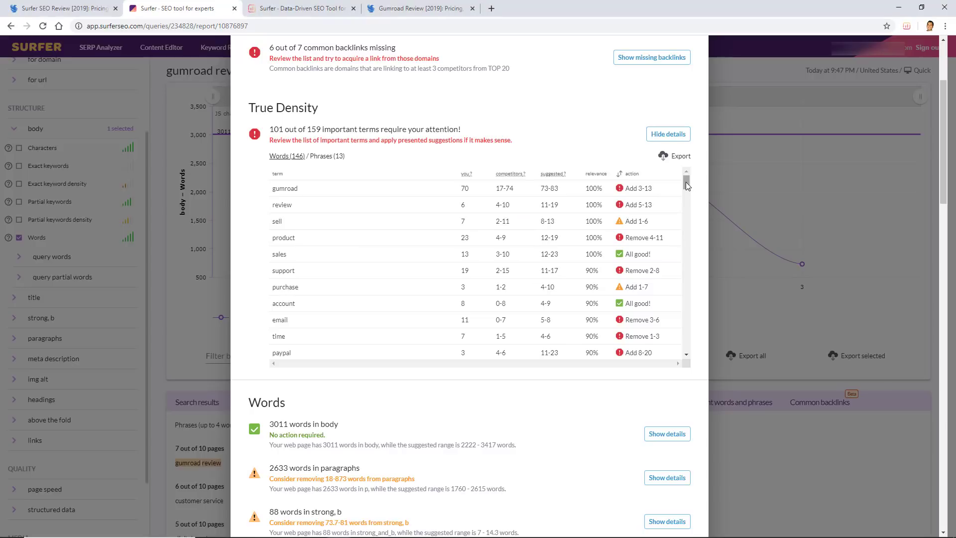
{"action": "left_click_drag", "start_coordinate": [686, 182], "coordinate": [695, 274]}
{"action": "scroll", "coordinate": [695, 275], "scroll_direction": "up", "scroll_amount": 15}
{"action": "left_click", "coordinate": [638, 179]}
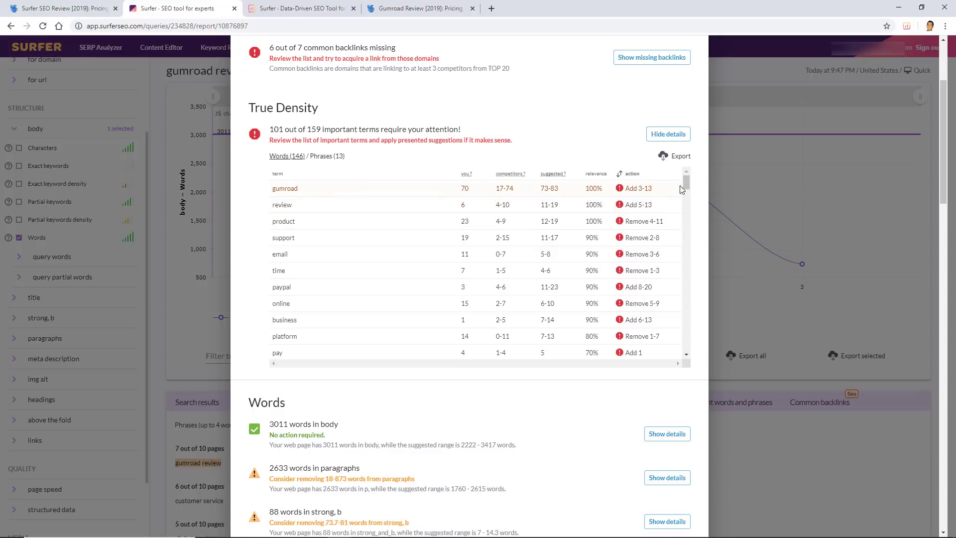
{"action": "mouse_move", "coordinate": [688, 188]}
{"action": "left_mouse_down"}
{"action": "mouse_move", "coordinate": [687, 254]}
{"action": "mouse_move", "coordinate": [685, 181]}
{"action": "left_mouse_up"}
Show the 13 True Density phrases and sort them by suggested action, ending with 'shopping cart'.
{"action": "left_click", "coordinate": [342, 157]}
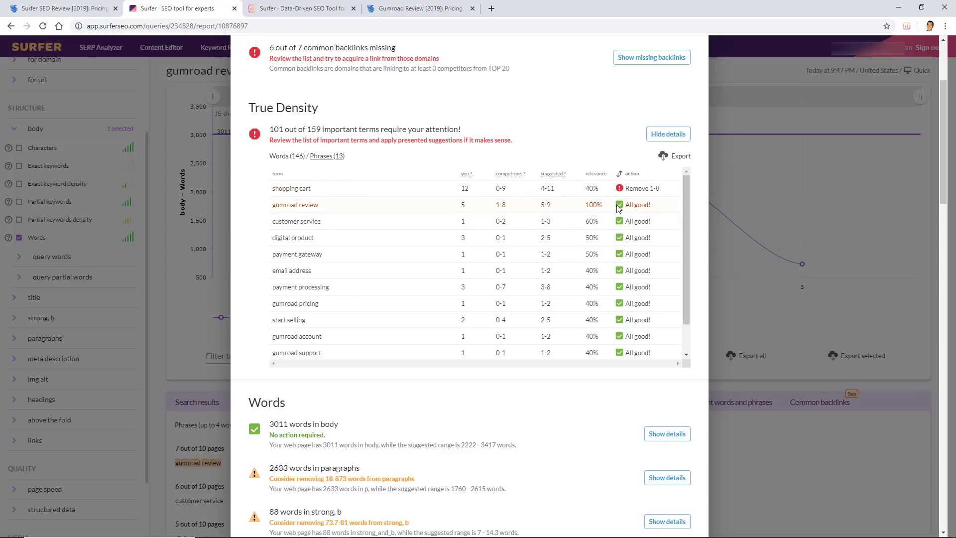
{"action": "scroll", "coordinate": [620, 207], "scroll_direction": "down", "scroll_amount": 2}
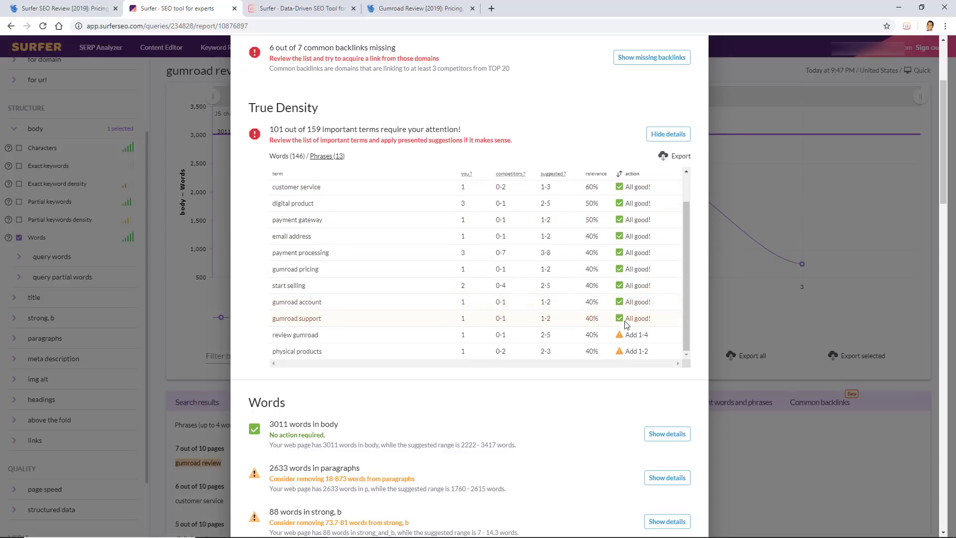
{"action": "scroll", "coordinate": [627, 323], "scroll_direction": "up", "scroll_amount": 2}
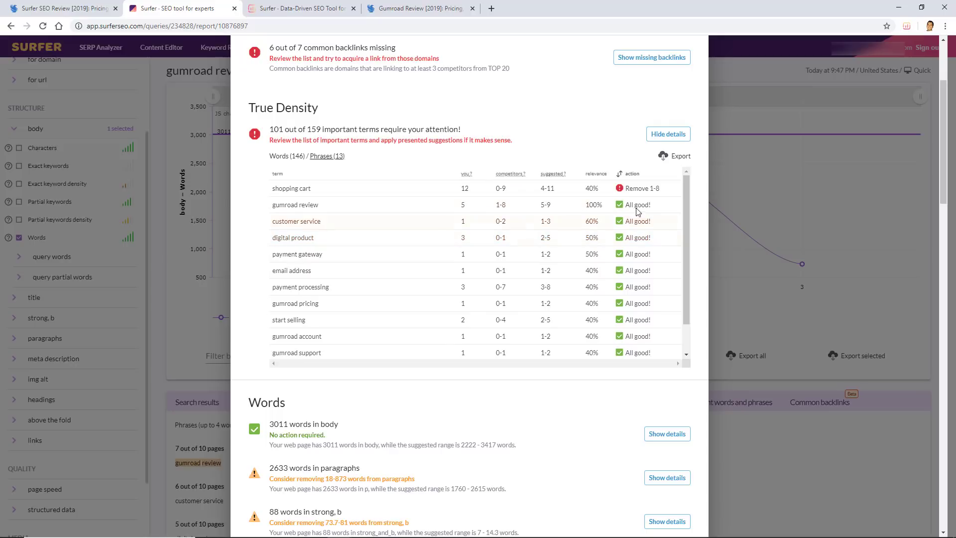
{"action": "left_click", "coordinate": [633, 175]}
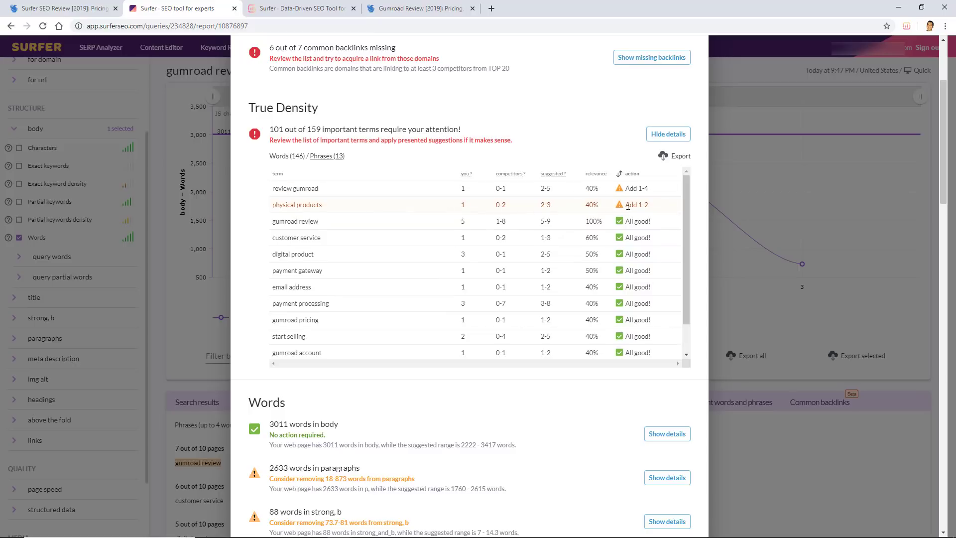
{"action": "scroll", "coordinate": [629, 204], "scroll_direction": "down", "scroll_amount": 1}
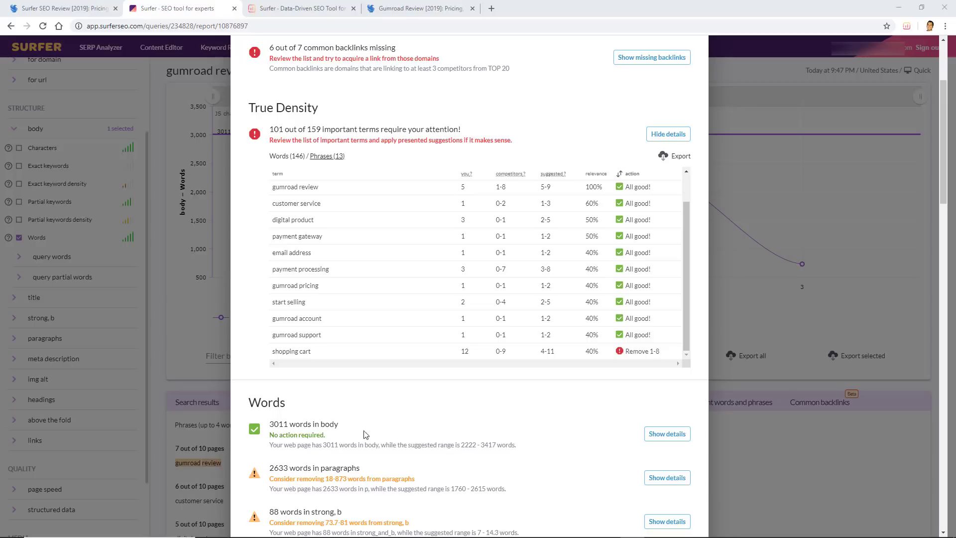
Expand the '3011 words in body' chart comparing the page with the top three competitors.
{"action": "left_click", "coordinate": [652, 444]}
{"action": "scroll", "coordinate": [652, 407], "scroll_direction": "down", "scroll_amount": 2}
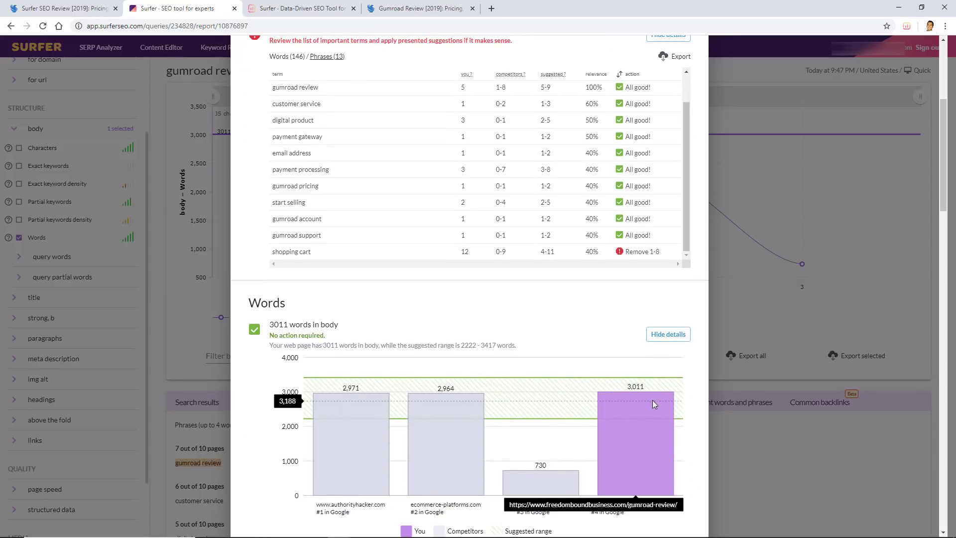
{"action": "scroll", "coordinate": [658, 396], "scroll_direction": "down", "scroll_amount": 1}
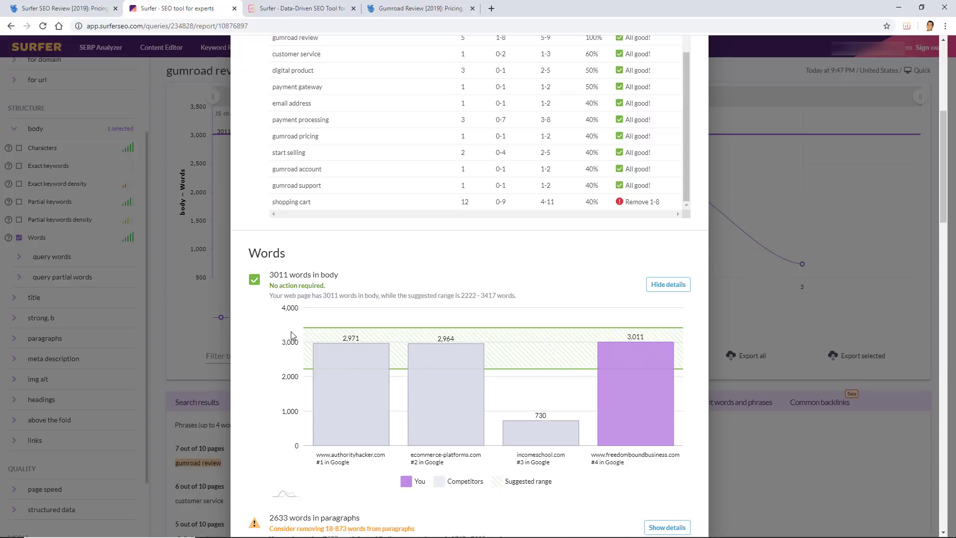
{"action": "mouse_move", "coordinate": [305, 332]}
Collapse the body word-count comparison chart.
{"action": "scroll", "coordinate": [262, 296], "scroll_direction": "up", "scroll_amount": 7}
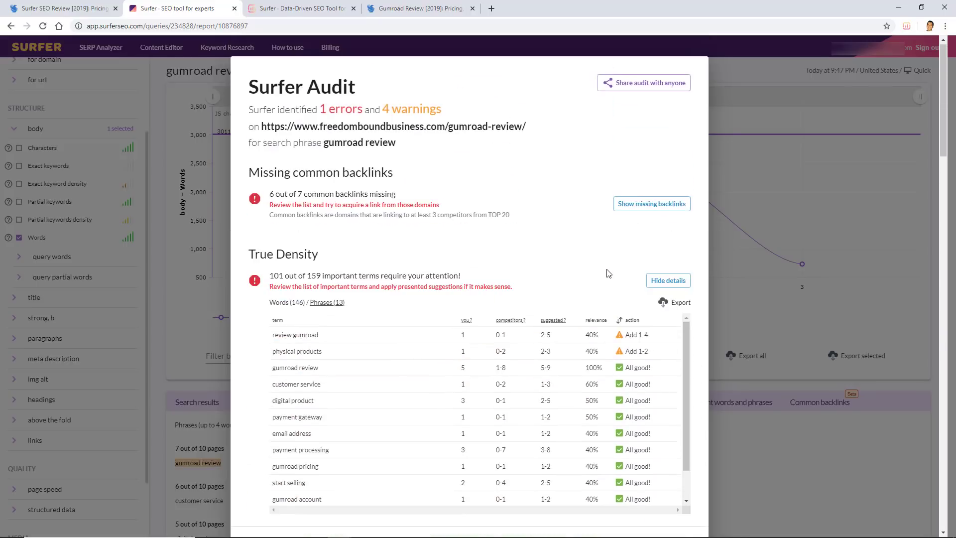
{"action": "scroll", "coordinate": [608, 296], "scroll_direction": "down", "scroll_amount": 1}
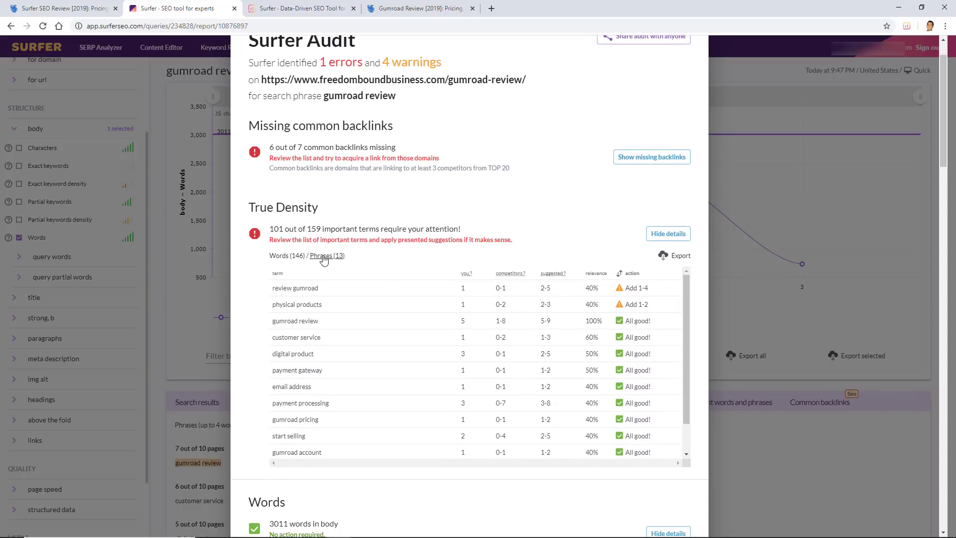
{"action": "scroll", "coordinate": [616, 478], "scroll_direction": "down", "scroll_amount": 6}
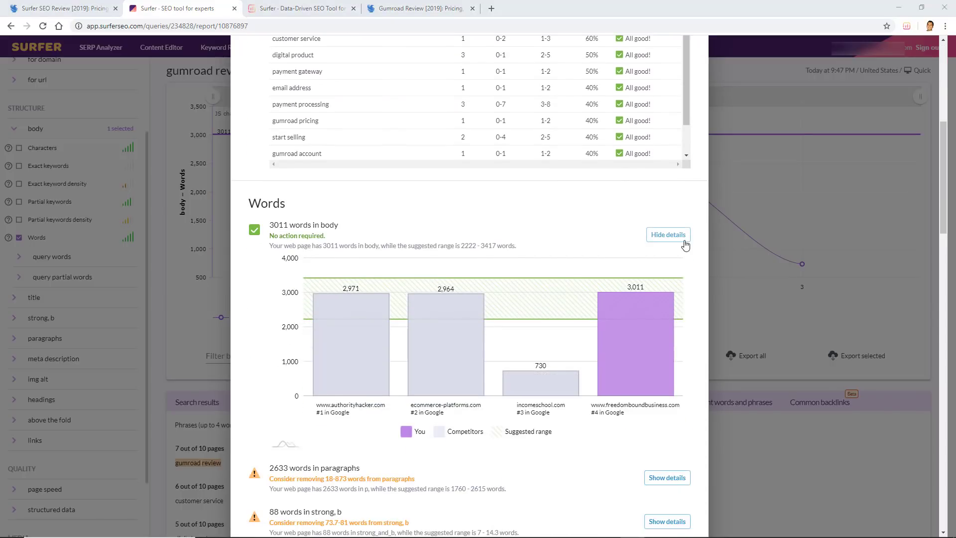
{"action": "scroll", "coordinate": [686, 242], "scroll_direction": "down", "scroll_amount": 3}
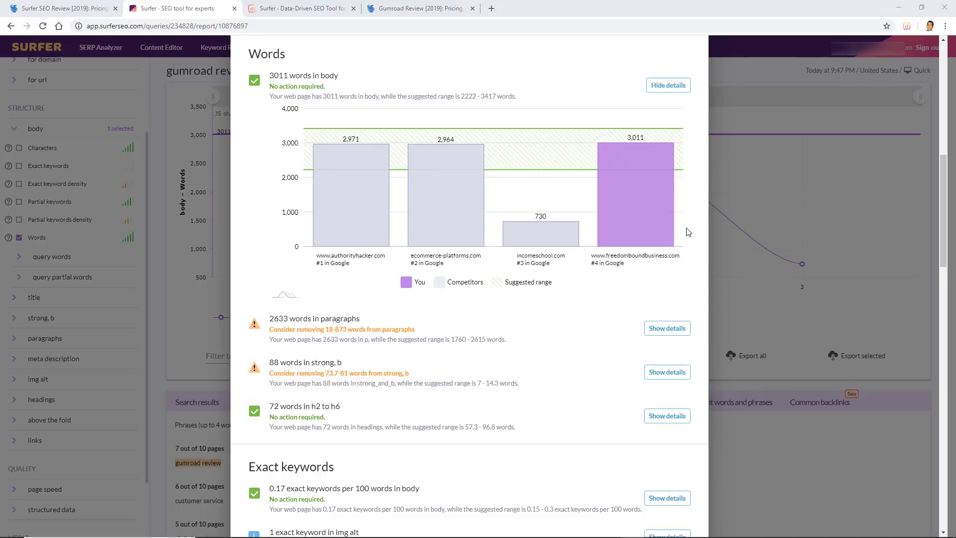
{"action": "scroll", "coordinate": [689, 224], "scroll_direction": "down", "scroll_amount": 1}
{"action": "left_click", "coordinate": [677, 36]}
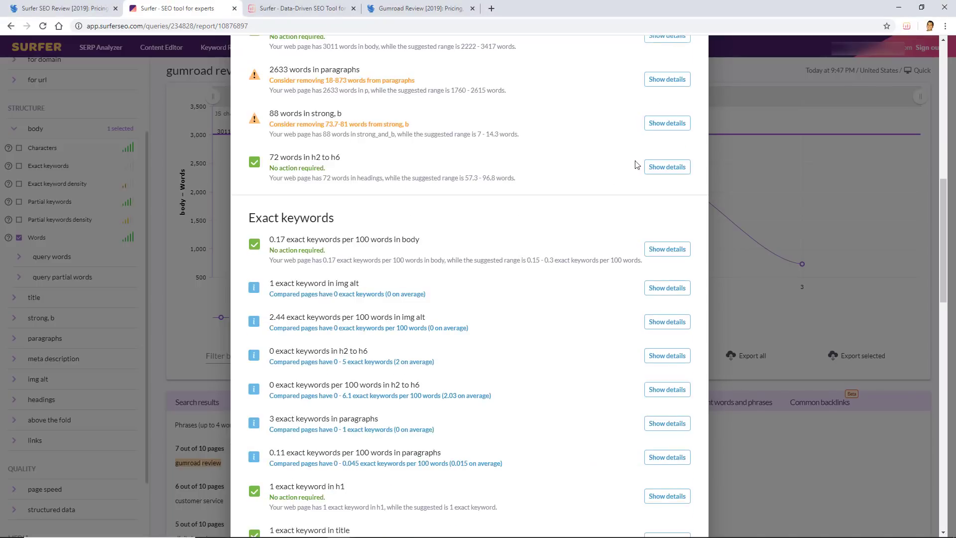
{"action": "scroll", "coordinate": [498, 199], "scroll_direction": "up", "scroll_amount": 3}
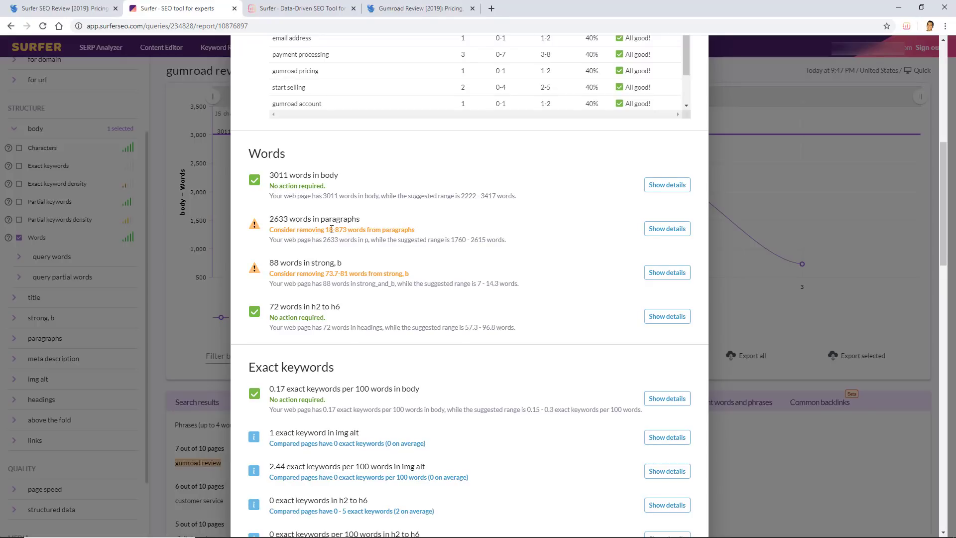
Highlight the paragraph word-count suggestion and explanation text, then clear each highlight.
{"action": "left_click_drag", "start_coordinate": [329, 231], "coordinate": [399, 230]}
{"action": "left_click", "coordinate": [338, 248]}
{"action": "left_click_drag", "start_coordinate": [350, 240], "coordinate": [369, 240]}
{"action": "left_click", "coordinate": [390, 240]}
{"action": "left_click", "coordinate": [652, 232]}
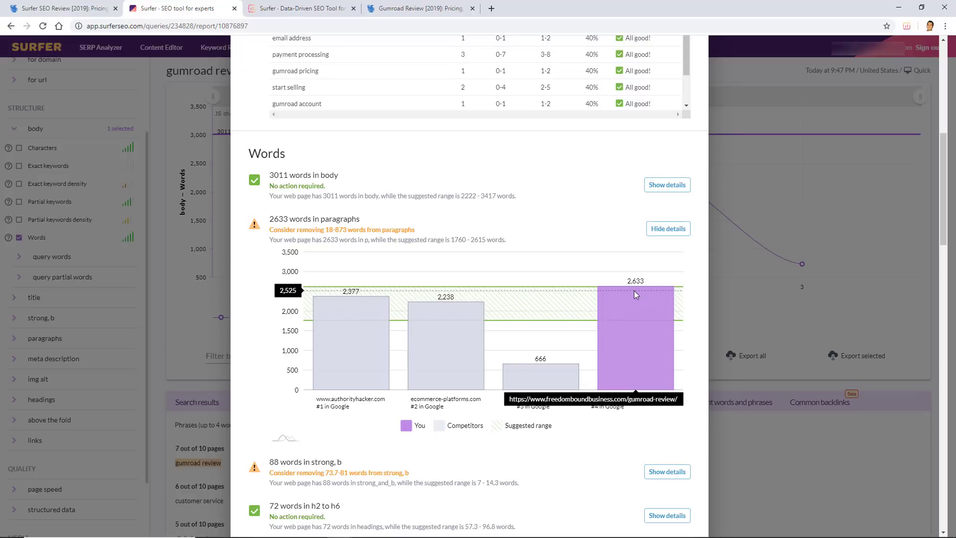
{"action": "scroll", "coordinate": [634, 291], "scroll_direction": "down", "scroll_amount": 2}
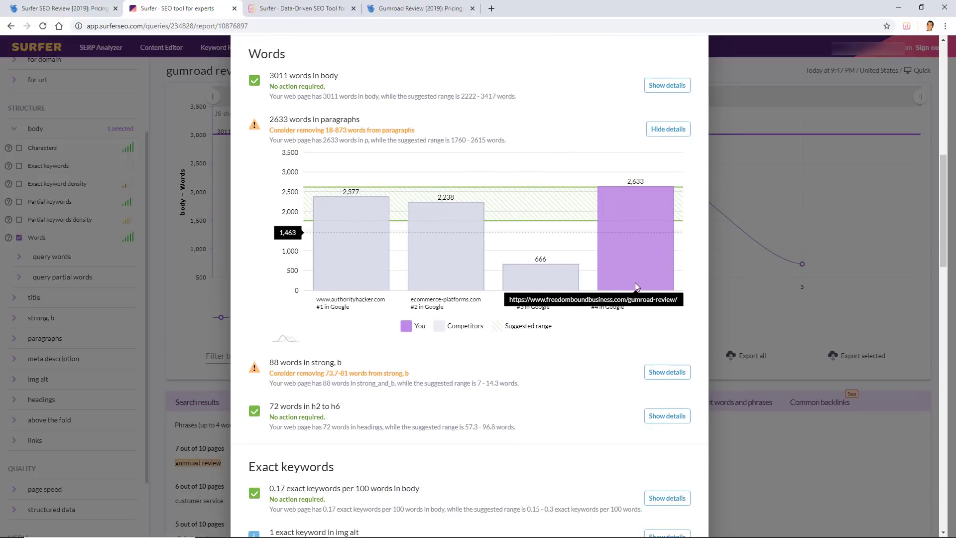
{"action": "left_click_drag", "start_coordinate": [270, 362], "coordinate": [342, 362]}
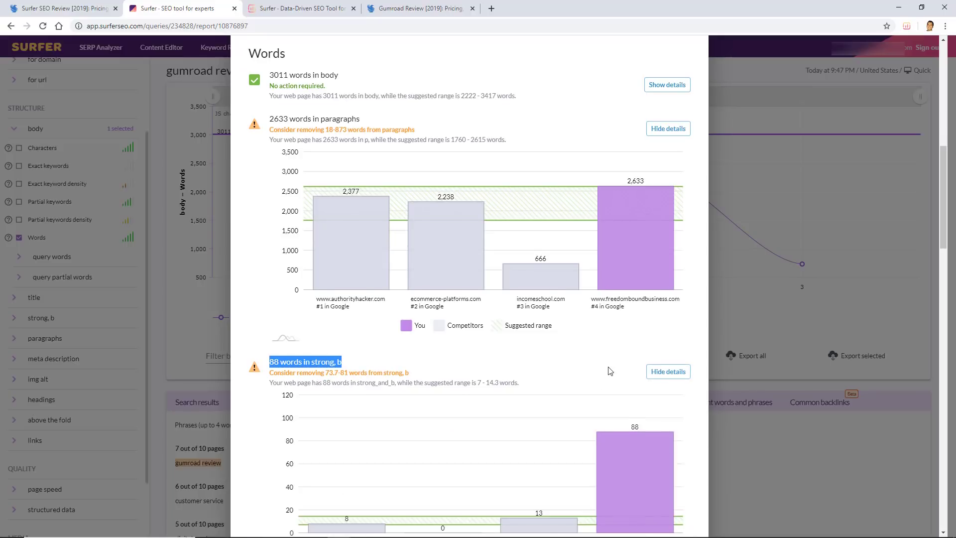
{"action": "scroll", "coordinate": [611, 371], "scroll_direction": "down", "scroll_amount": 4}
{"action": "scroll", "coordinate": [614, 304], "scroll_direction": "up", "scroll_amount": 1}
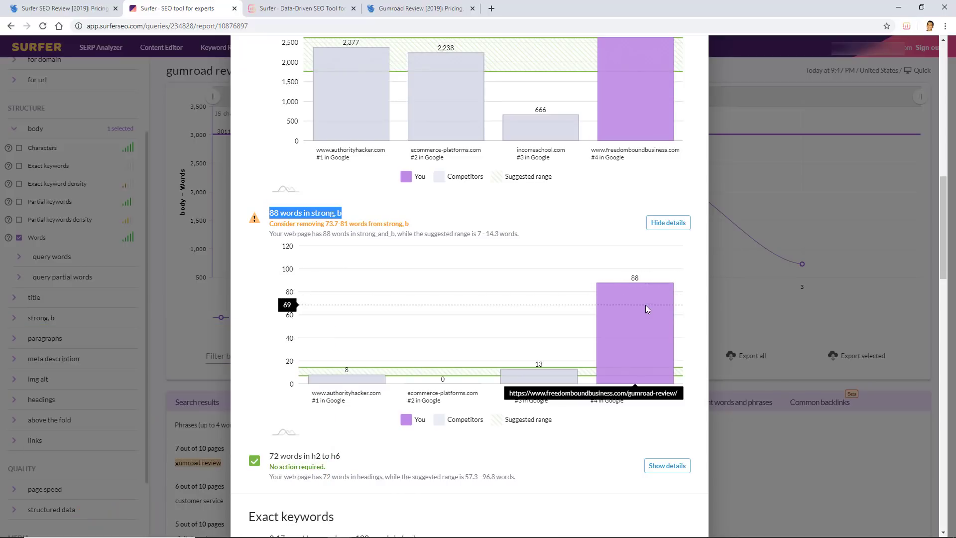
{"action": "scroll", "coordinate": [623, 264], "scroll_direction": "up", "scroll_amount": 2}
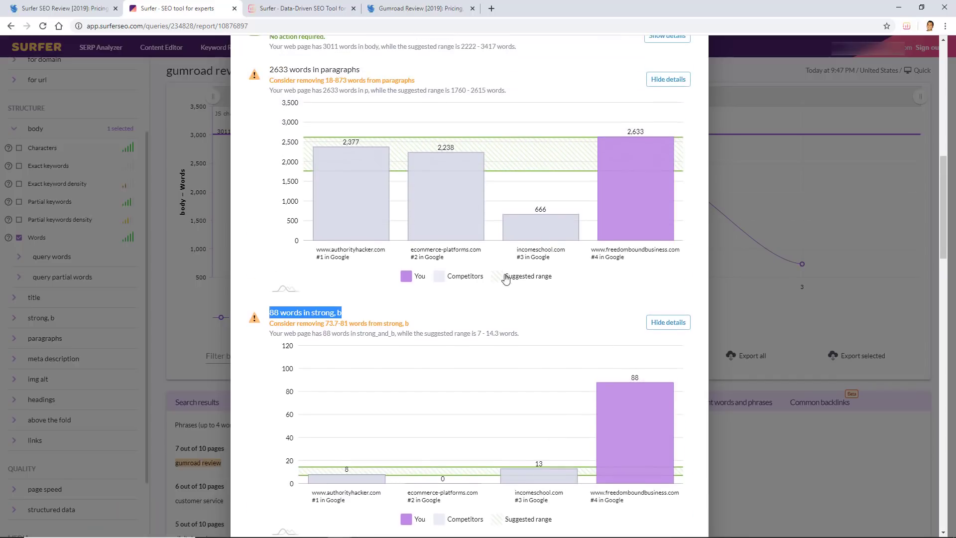
{"action": "scroll", "coordinate": [552, 229], "scroll_direction": "up", "scroll_amount": 1}
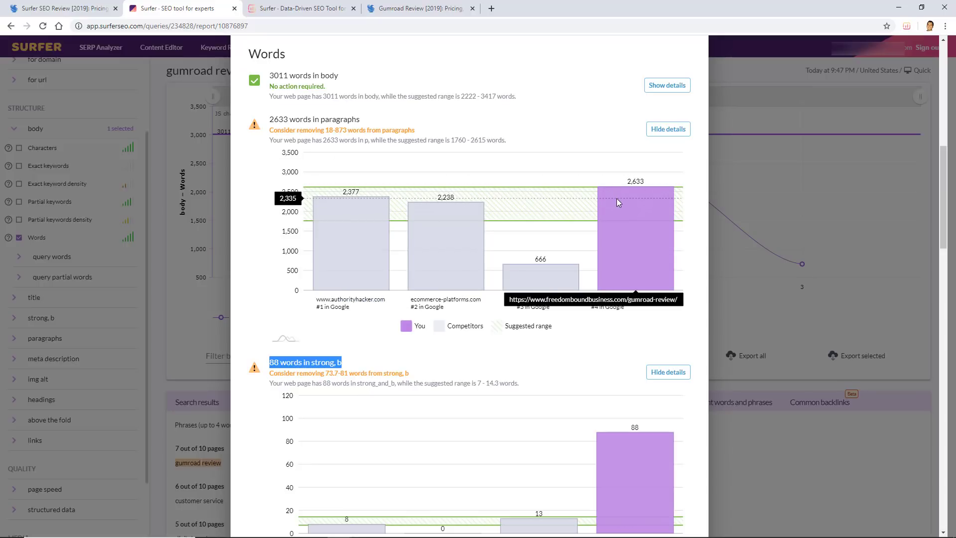
{"action": "scroll", "coordinate": [617, 238], "scroll_direction": "down", "scroll_amount": 4}
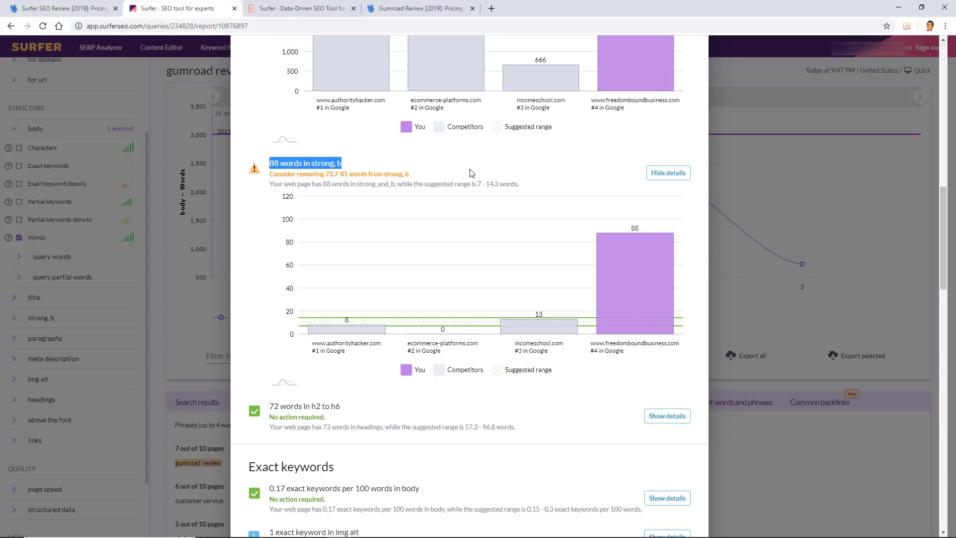
Collapse the strong, b chart and expand the 2.59 partial keywords per 100 words comparison.
{"action": "left_click", "coordinate": [668, 173]}
{"action": "scroll", "coordinate": [368, 165], "scroll_direction": "down", "scroll_amount": 1}
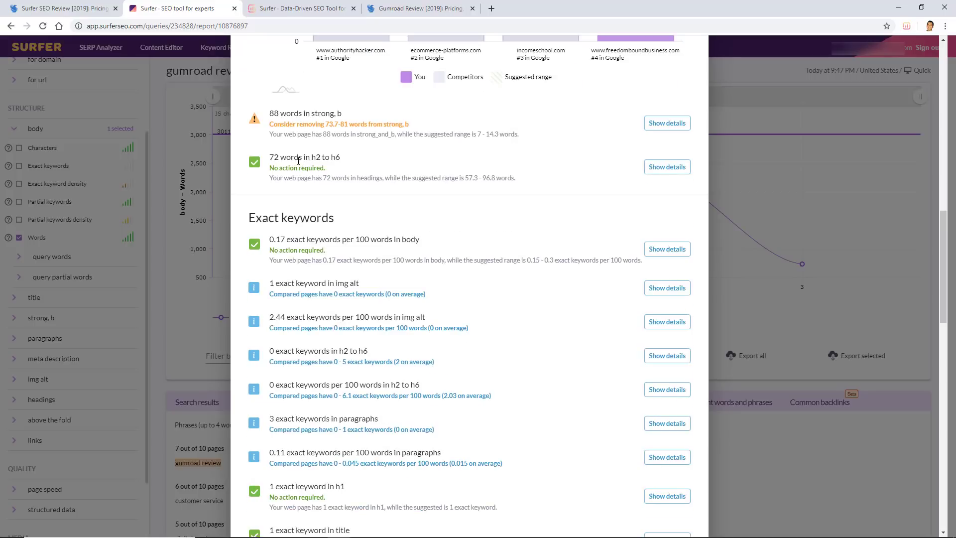
{"action": "scroll", "coordinate": [495, 169], "scroll_direction": "down", "scroll_amount": 1}
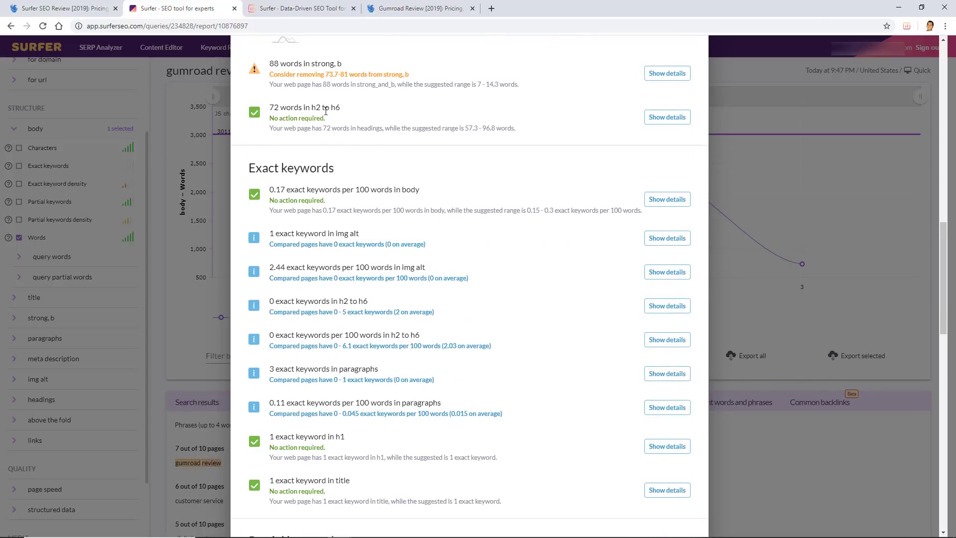
{"action": "scroll", "coordinate": [348, 127], "scroll_direction": "down", "scroll_amount": 1}
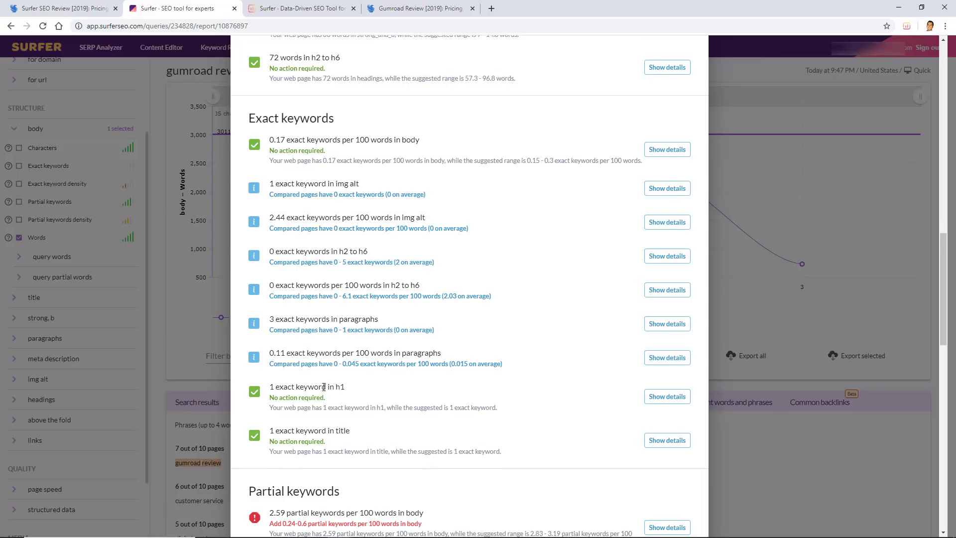
{"action": "scroll", "coordinate": [323, 368], "scroll_direction": "down", "scroll_amount": 1}
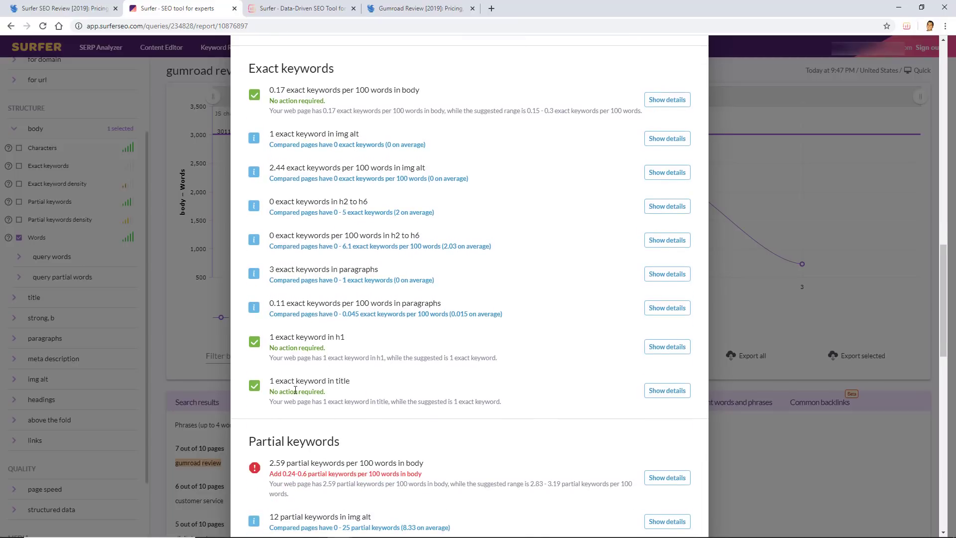
{"action": "scroll", "coordinate": [348, 381], "scroll_direction": "down", "scroll_amount": 3}
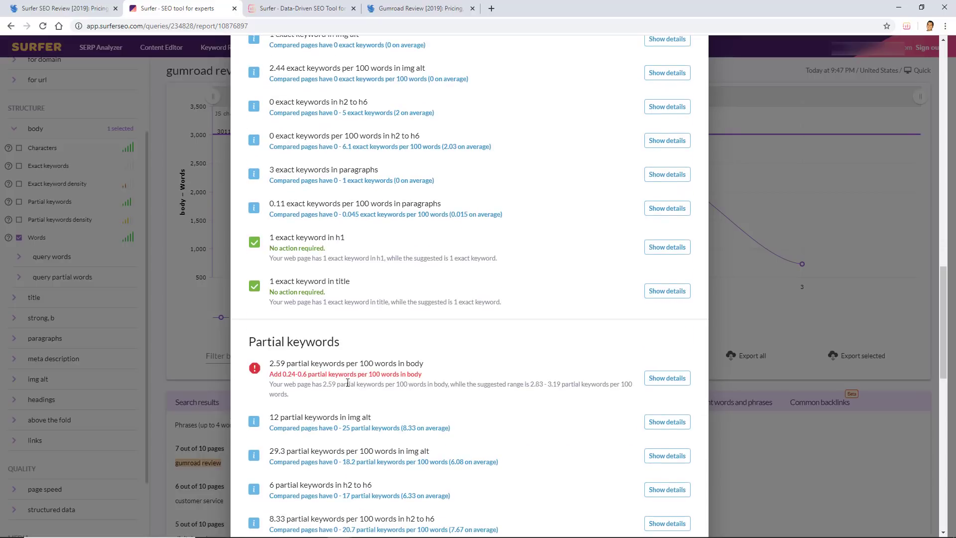
{"action": "scroll", "coordinate": [347, 382], "scroll_direction": "down", "scroll_amount": 1}
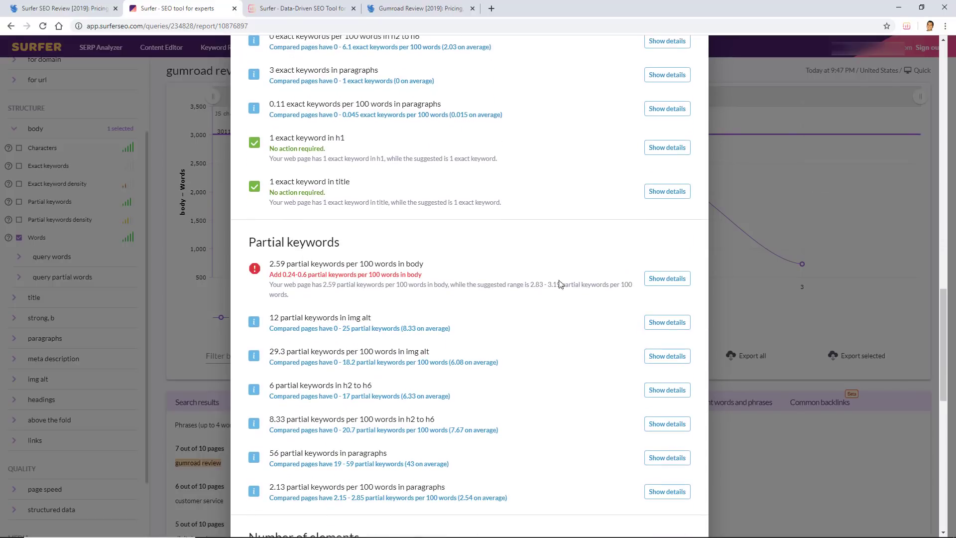
{"action": "left_click", "coordinate": [652, 279]}
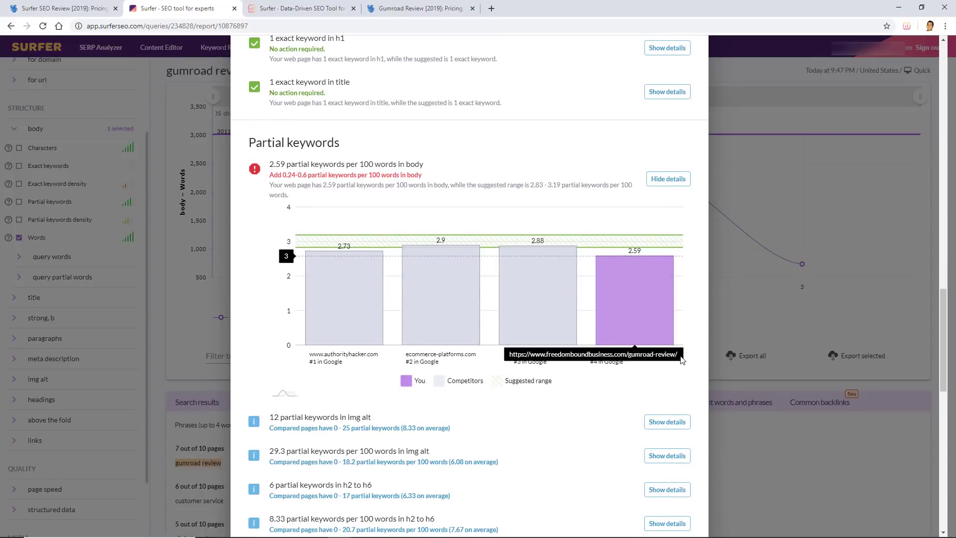
{"action": "scroll", "coordinate": [258, 225], "scroll_direction": "down", "scroll_amount": 4}
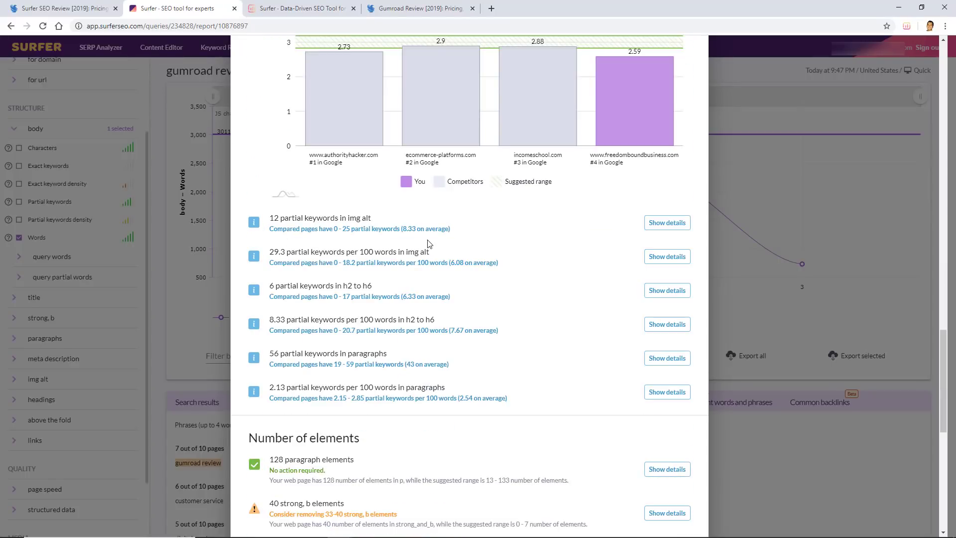
Open and close the img alt charts (12 keywords, 29.3 per 100 words), then expand h2–h6.
{"action": "left_click", "coordinate": [667, 223]}
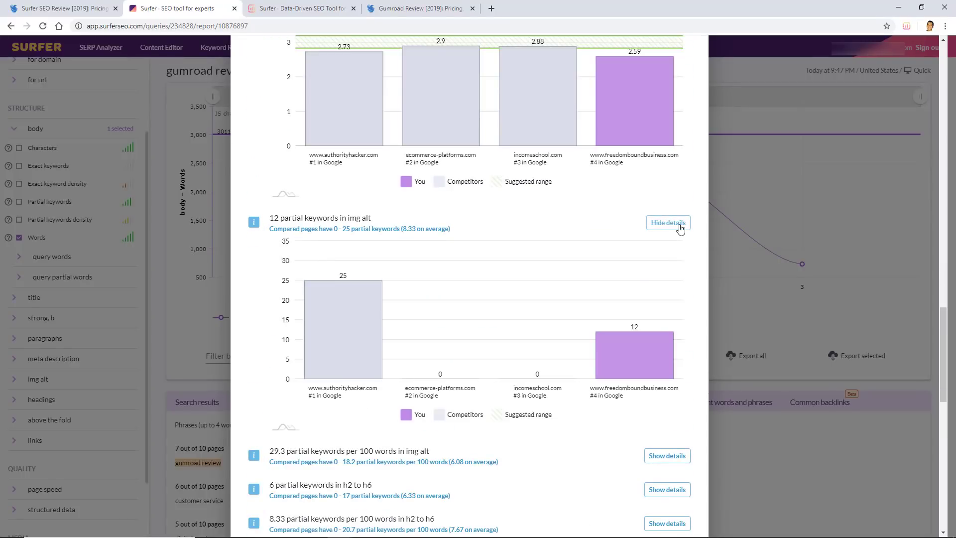
{"action": "left_click", "coordinate": [680, 228]}
{"action": "left_click", "coordinate": [679, 257]}
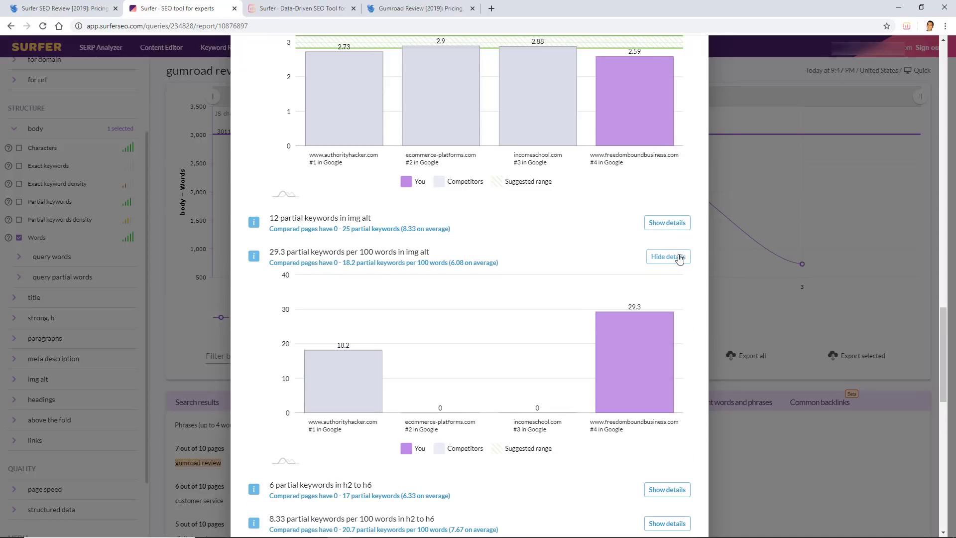
{"action": "left_click", "coordinate": [679, 258]}
{"action": "left_click", "coordinate": [677, 294]}
{"action": "left_click", "coordinate": [678, 295]}
{"action": "scroll", "coordinate": [677, 297], "scroll_direction": "down", "scroll_amount": 4}
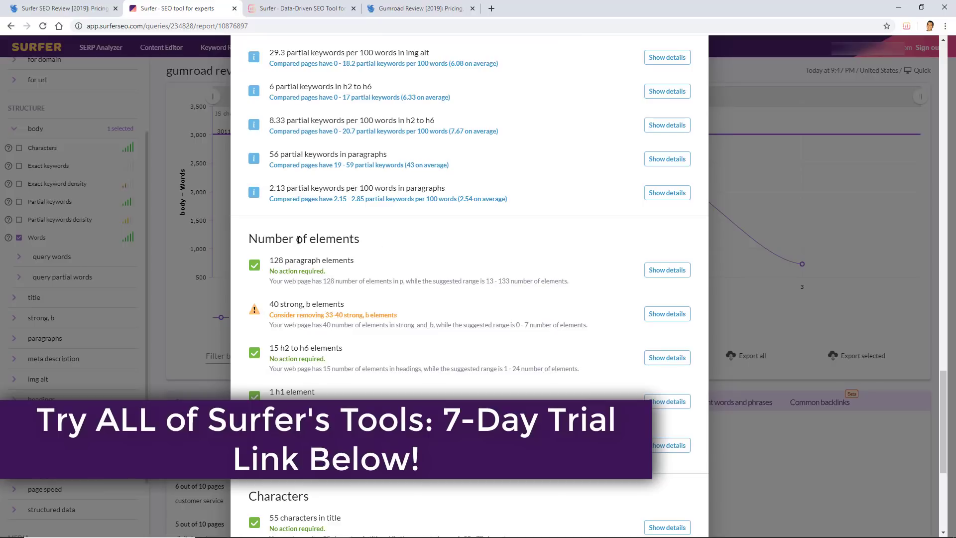
{"action": "scroll", "coordinate": [438, 254], "scroll_direction": "down", "scroll_amount": 1}
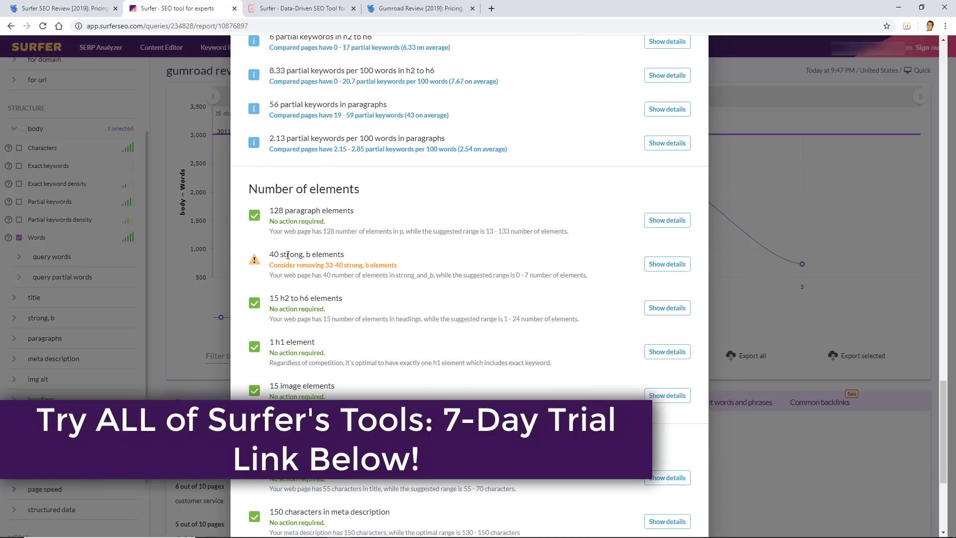
{"action": "left_click_drag", "start_coordinate": [288, 255], "coordinate": [333, 255]}
{"action": "left_click", "coordinate": [405, 249]}
{"action": "scroll", "coordinate": [413, 240], "scroll_direction": "down", "scroll_amount": 2}
{"action": "scroll", "coordinate": [413, 204], "scroll_direction": "down", "scroll_amount": 1}
{"action": "scroll", "coordinate": [446, 209], "scroll_direction": "down", "scroll_amount": 1}
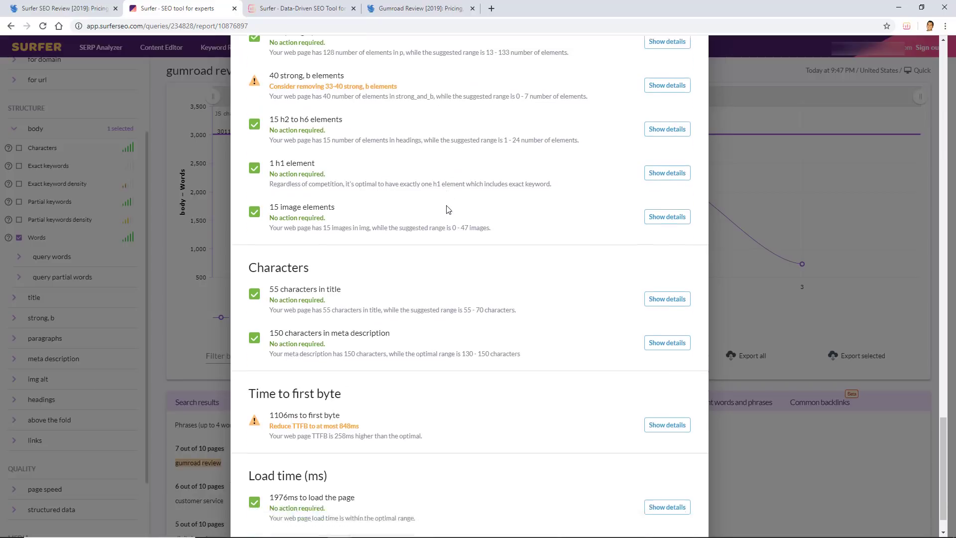
{"action": "scroll", "coordinate": [447, 209], "scroll_direction": "down", "scroll_amount": 1}
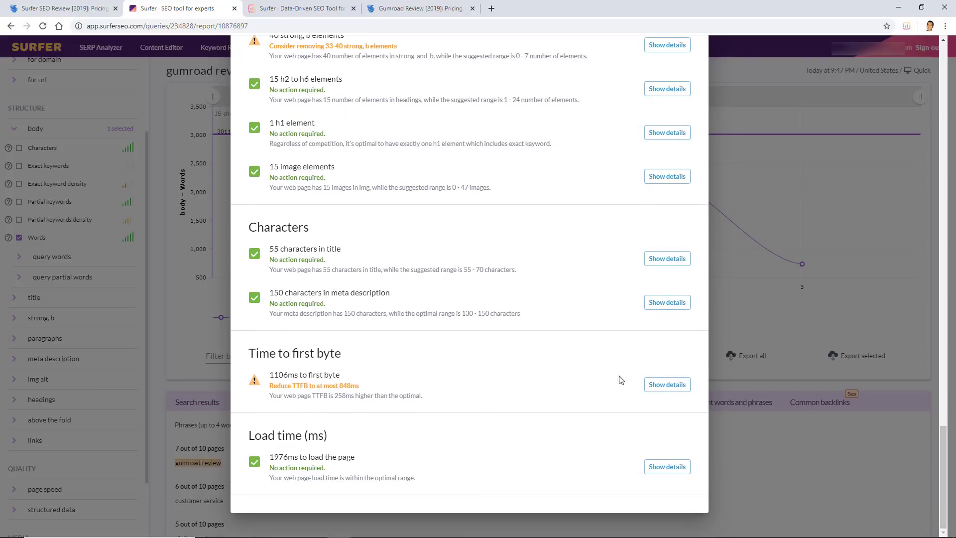
{"action": "left_click", "coordinate": [669, 387]}
{"action": "scroll", "coordinate": [611, 360], "scroll_direction": "down", "scroll_amount": 3}
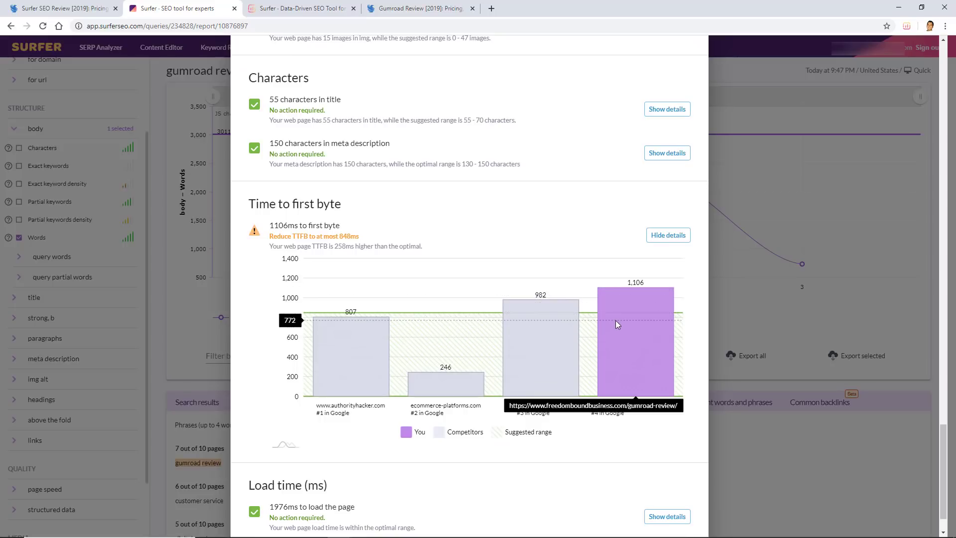
{"action": "scroll", "coordinate": [614, 321], "scroll_direction": "down", "scroll_amount": 1}
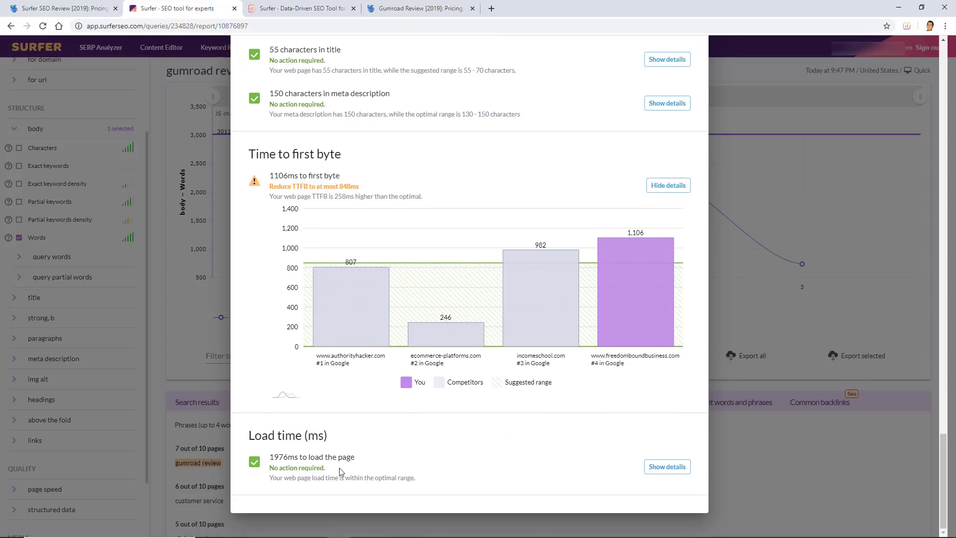
{"action": "left_click", "coordinate": [660, 468]}
{"action": "scroll", "coordinate": [656, 438], "scroll_direction": "down", "scroll_amount": 3}
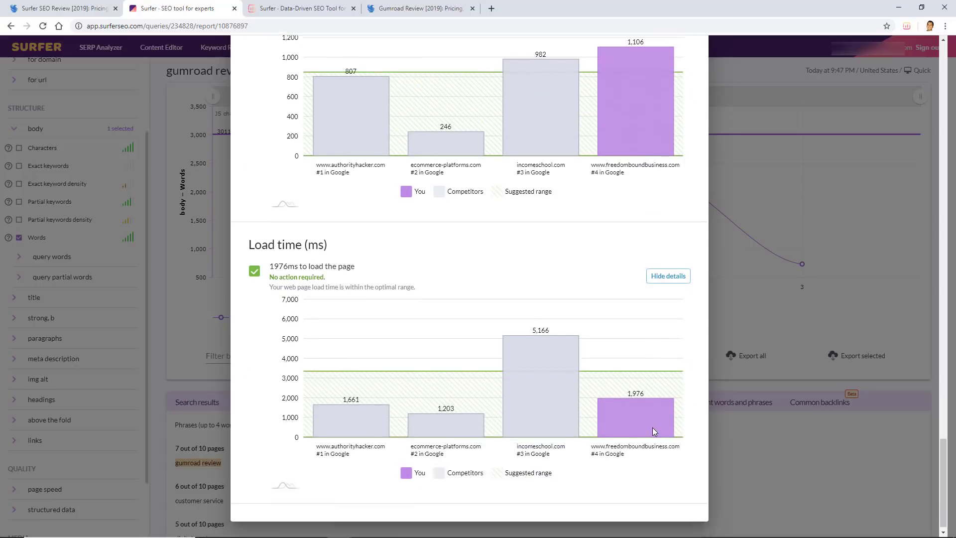
{"action": "scroll", "coordinate": [624, 414], "scroll_direction": "up", "scroll_amount": 4}
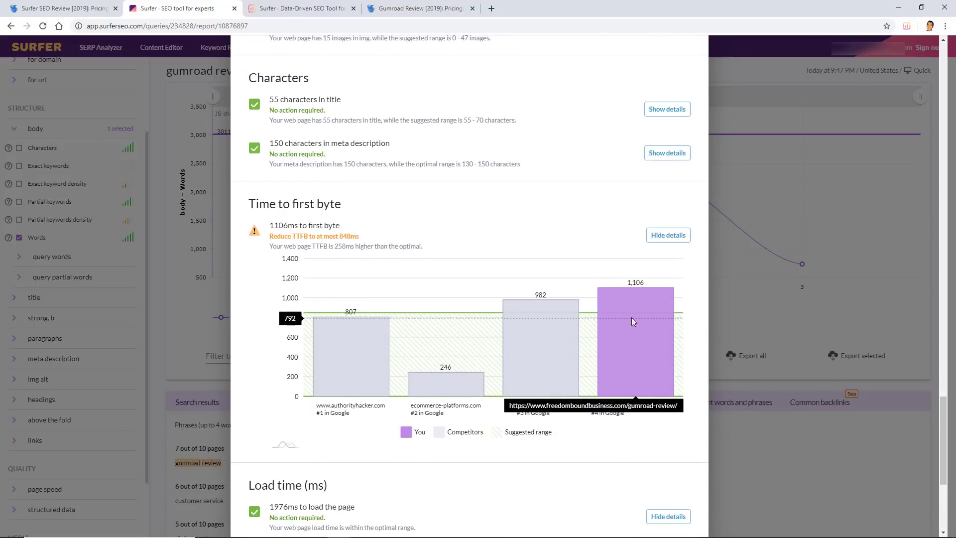
{"action": "scroll", "coordinate": [660, 329], "scroll_direction": "up", "scroll_amount": 6}
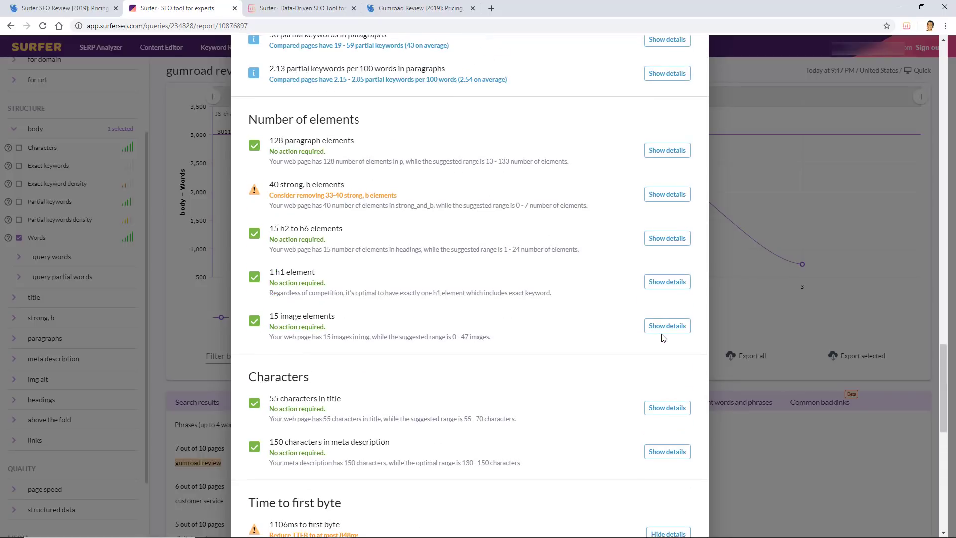
{"action": "scroll", "coordinate": [663, 338], "scroll_direction": "up", "scroll_amount": 10}
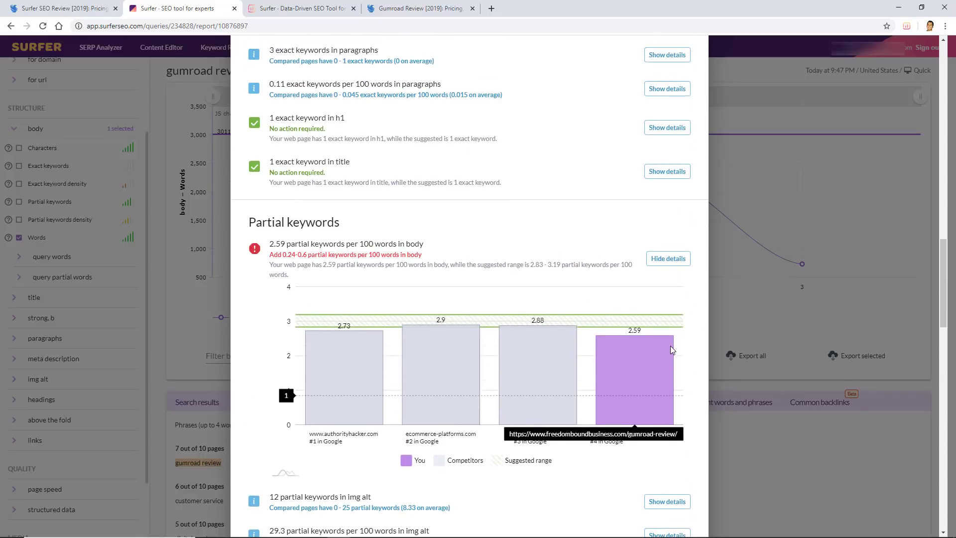
{"action": "scroll", "coordinate": [670, 279], "scroll_direction": "up", "scroll_amount": 15}
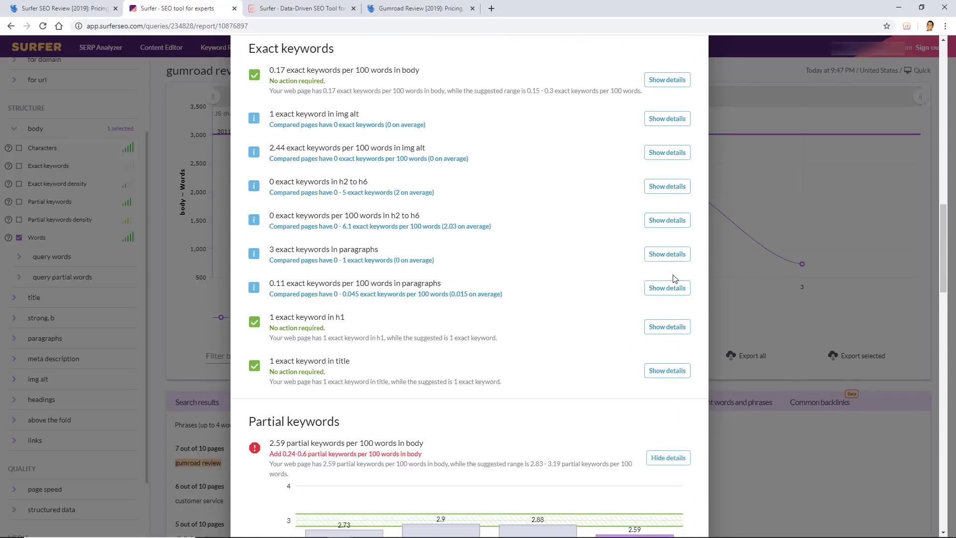
{"action": "scroll", "coordinate": [668, 292], "scroll_direction": "up", "scroll_amount": 7}
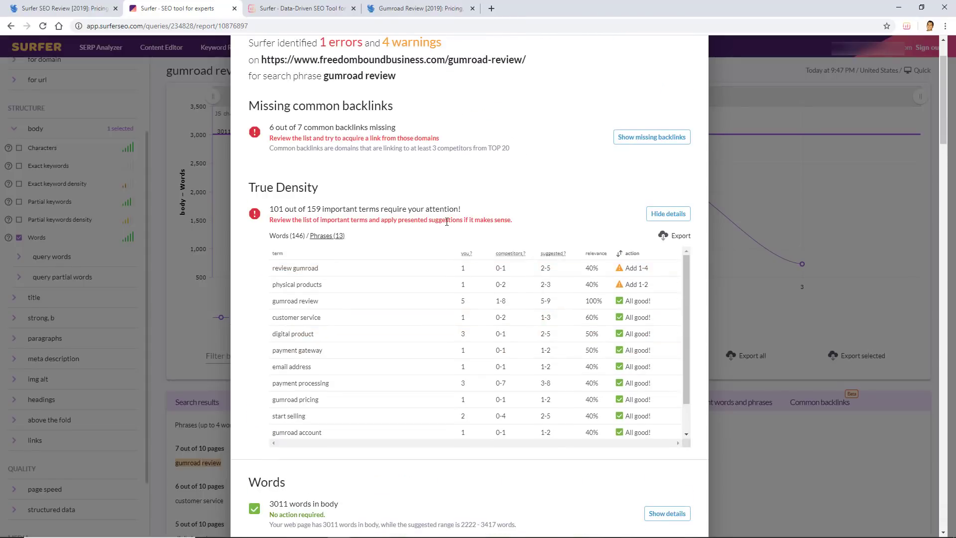
{"action": "scroll", "coordinate": [462, 201], "scroll_direction": "down", "scroll_amount": 5}
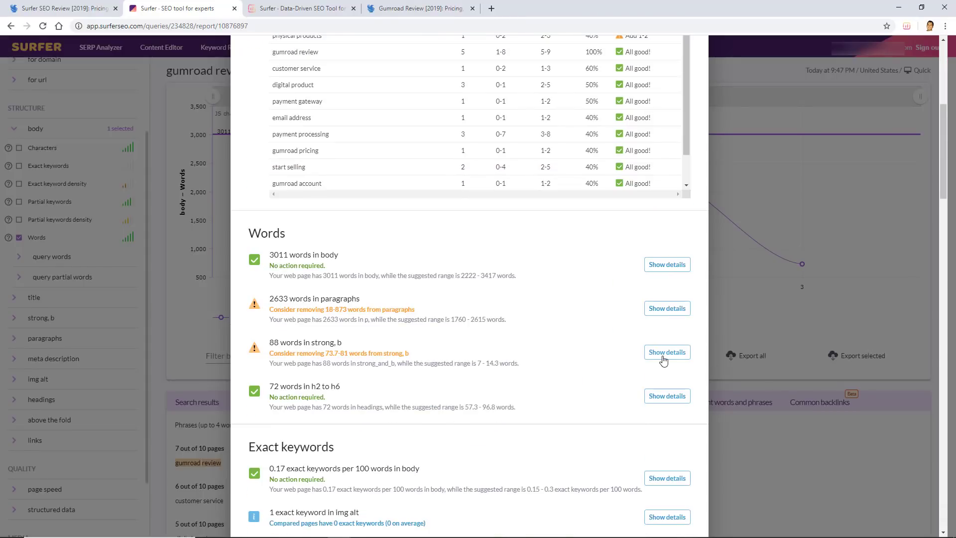
{"action": "scroll", "coordinate": [662, 358], "scroll_direction": "down", "scroll_amount": 12}
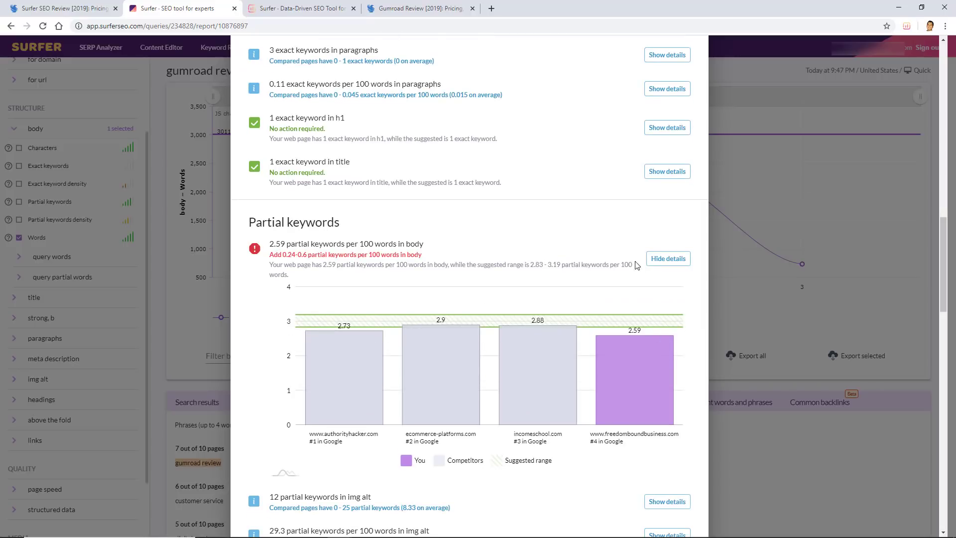
{"action": "scroll", "coordinate": [636, 289], "scroll_direction": "up", "scroll_amount": 15}
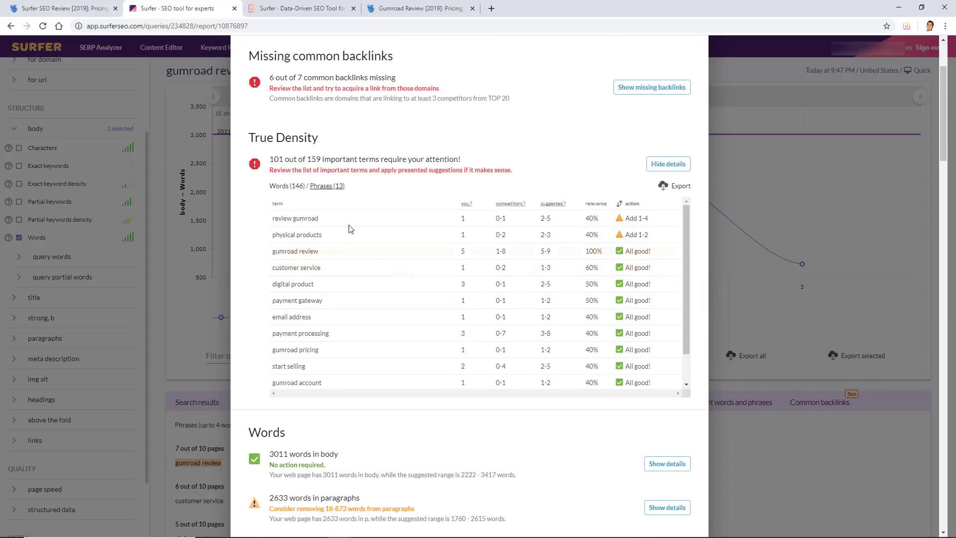
Switch the True Density table to list single words (Words 146).
{"action": "left_click", "coordinate": [301, 186]}
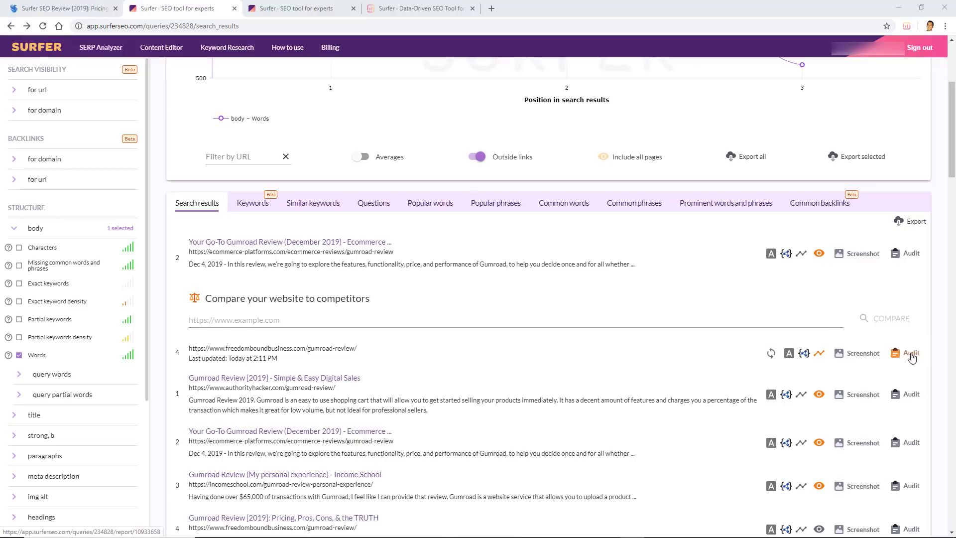
Open the re-checked gumroad-review audit and view Phrases (13) in True Density, highlighting its advice.
{"action": "left_click", "coordinate": [896, 354]}
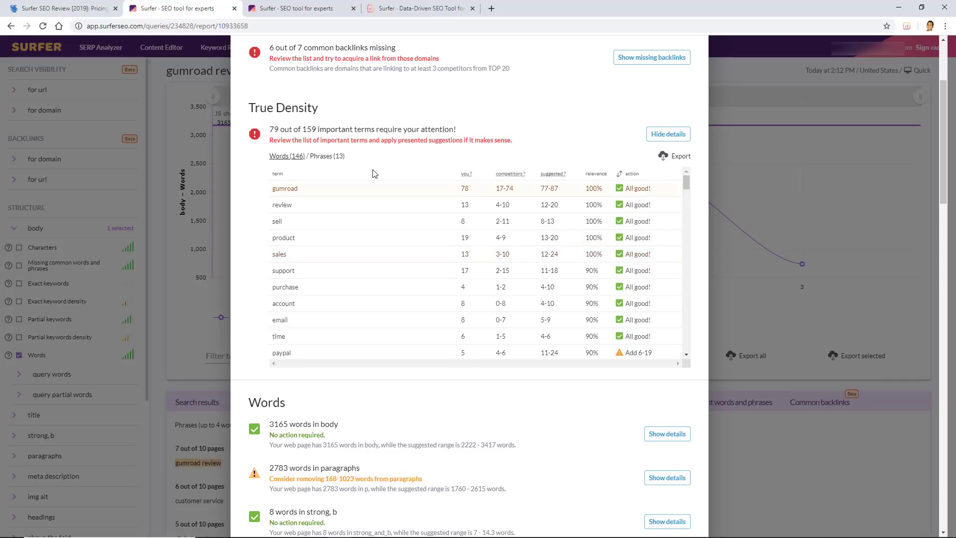
{"action": "left_click", "coordinate": [337, 156]}
{"action": "scroll", "coordinate": [619, 265], "scroll_direction": "down", "scroll_amount": 1}
{"action": "scroll", "coordinate": [619, 265], "scroll_direction": "up", "scroll_amount": 1}
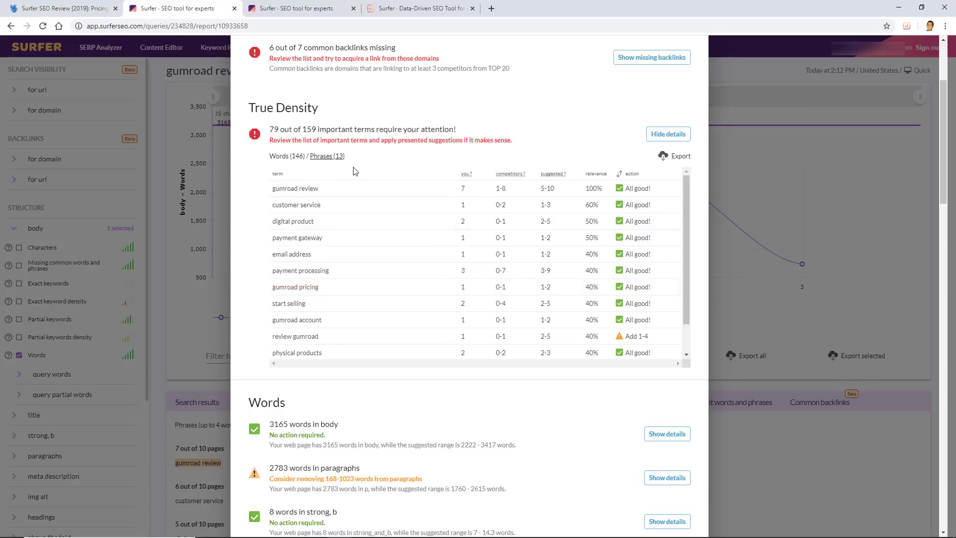
{"action": "left_click_drag", "start_coordinate": [273, 142], "coordinate": [421, 139]}
{"action": "left_click", "coordinate": [421, 140]}
Show Words (146) again, sort by the action column, and scroll through the term rows.
{"action": "left_click", "coordinate": [287, 156]}
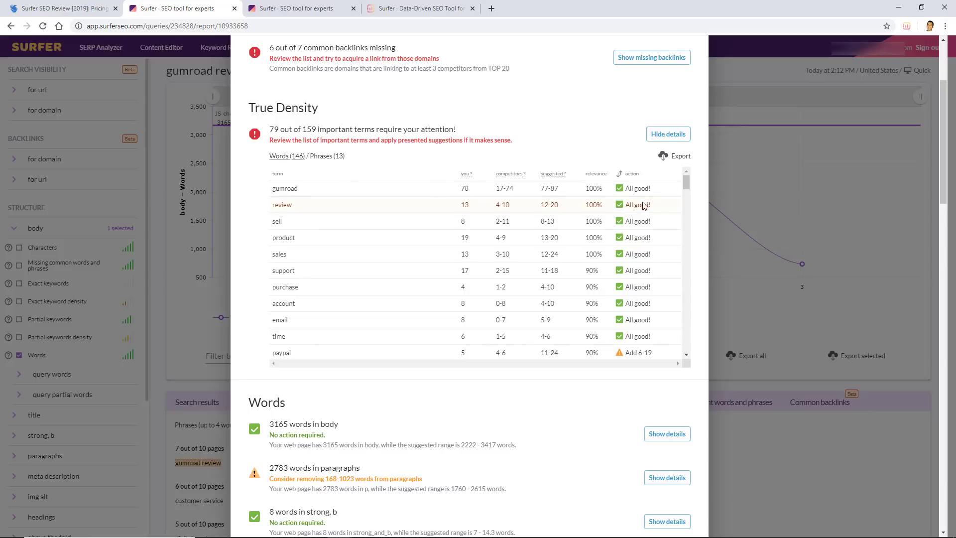
{"action": "scroll", "coordinate": [637, 181], "scroll_direction": "up", "scroll_amount": 3}
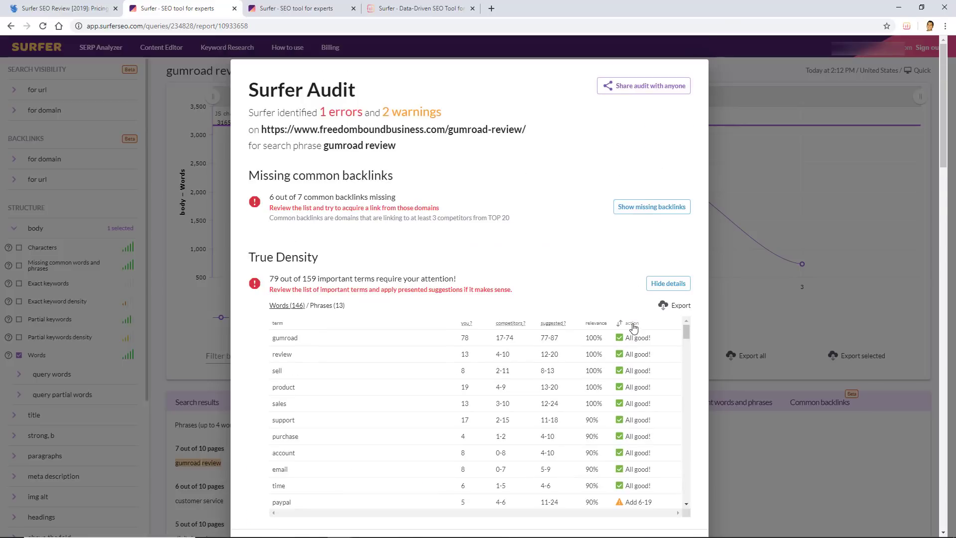
{"action": "left_click", "coordinate": [632, 324]}
{"action": "scroll", "coordinate": [335, 195], "scroll_direction": "down", "scroll_amount": 3}
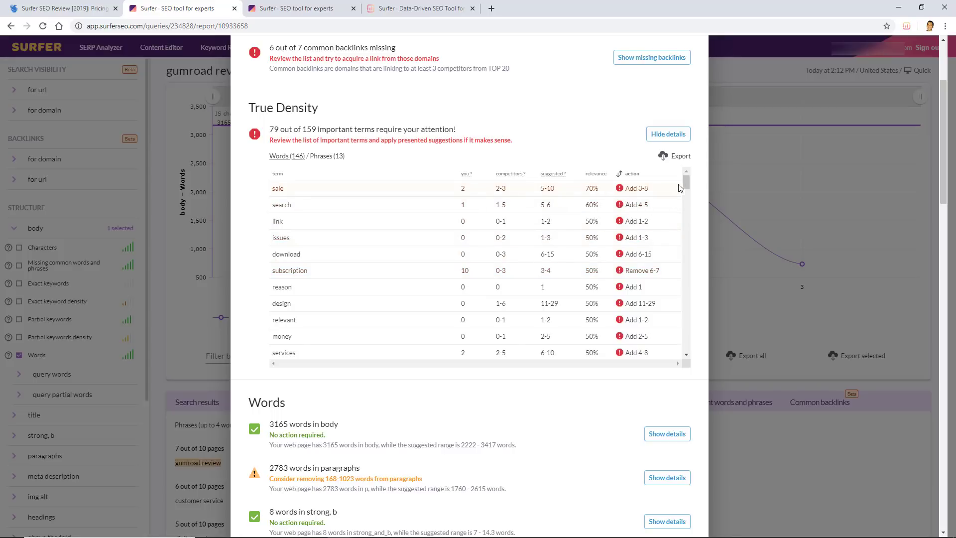
{"action": "left_click_drag", "start_coordinate": [685, 185], "coordinate": [693, 322]}
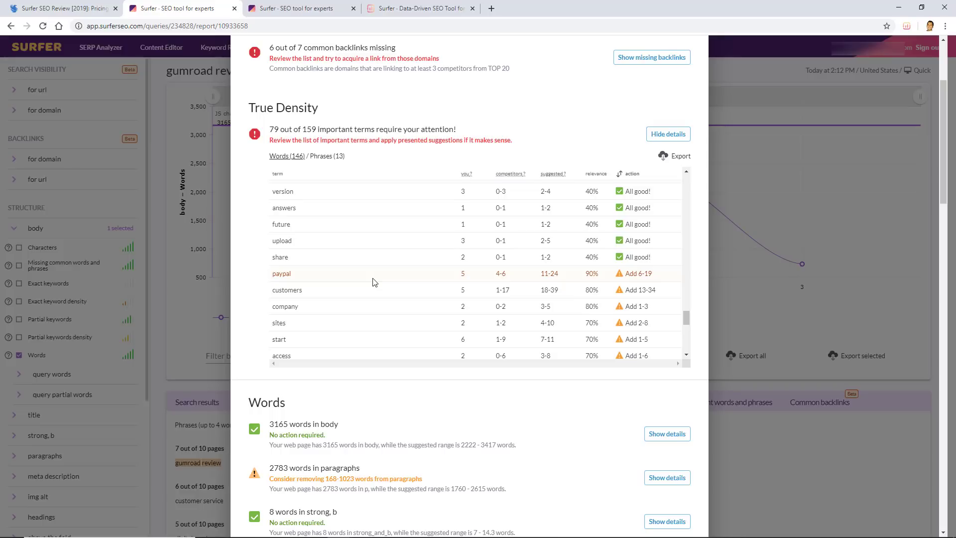
{"action": "scroll", "coordinate": [547, 280], "scroll_direction": "up", "scroll_amount": 20}
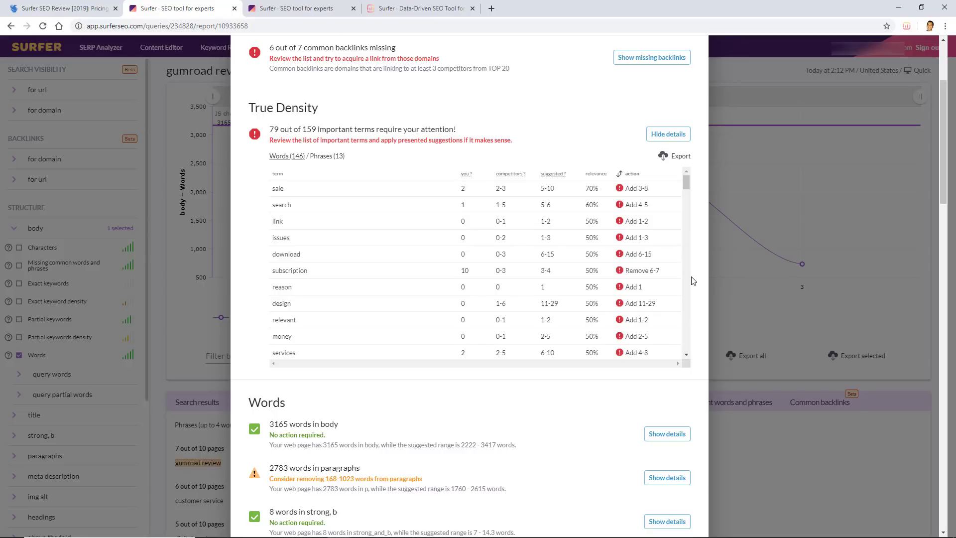
{"action": "scroll", "coordinate": [693, 280], "scroll_direction": "down", "scroll_amount": 4}
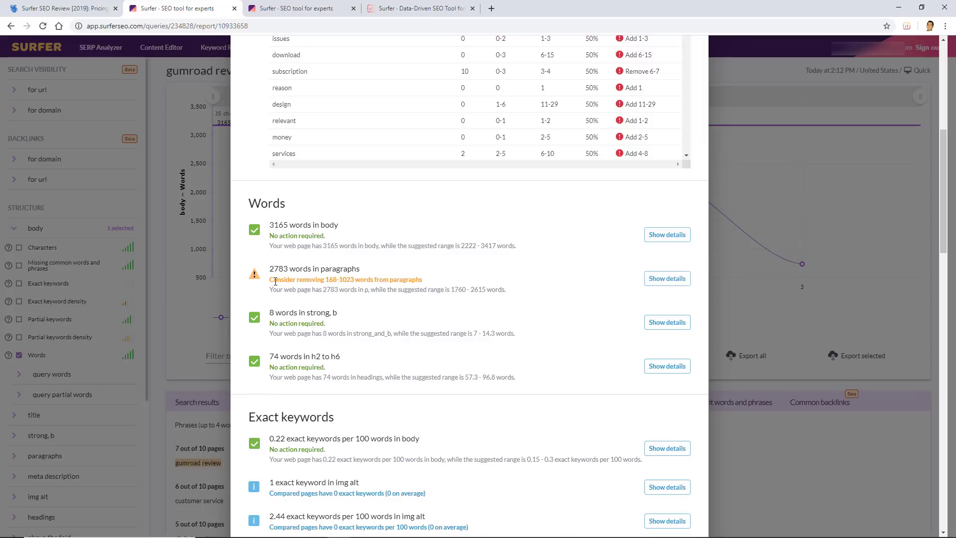
{"action": "left_click", "coordinate": [665, 280]}
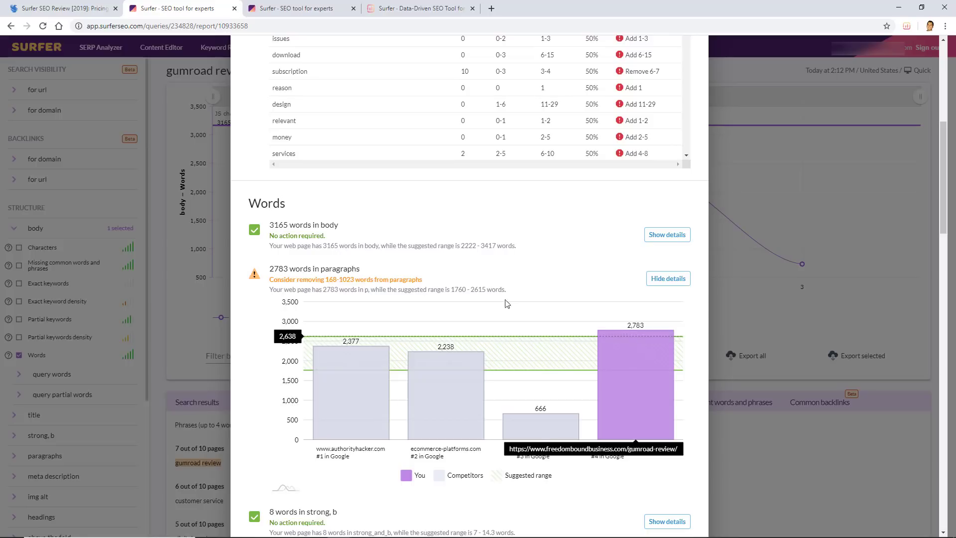
{"action": "left_click", "coordinate": [268, 277]}
{"action": "scroll", "coordinate": [326, 184], "scroll_direction": "down", "scroll_amount": 3}
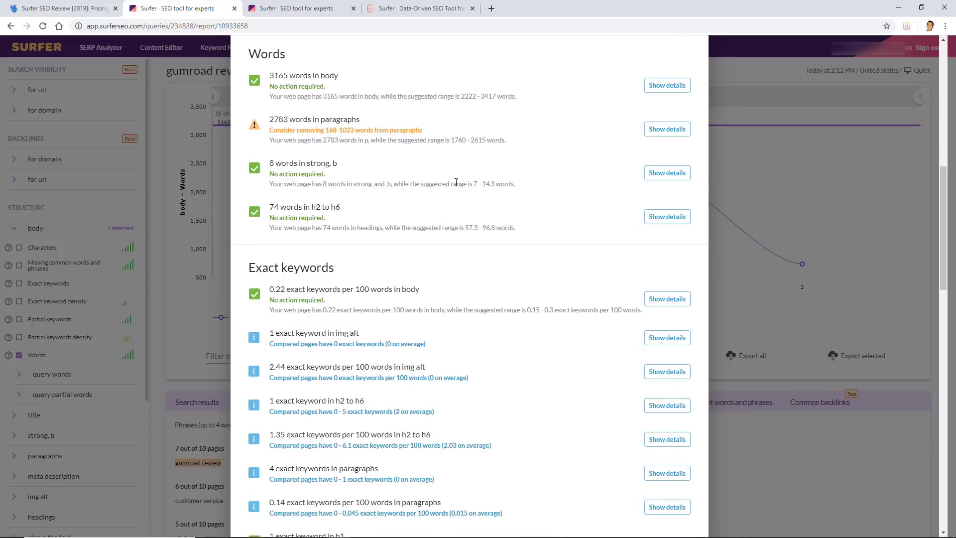
{"action": "left_click", "coordinate": [647, 174]}
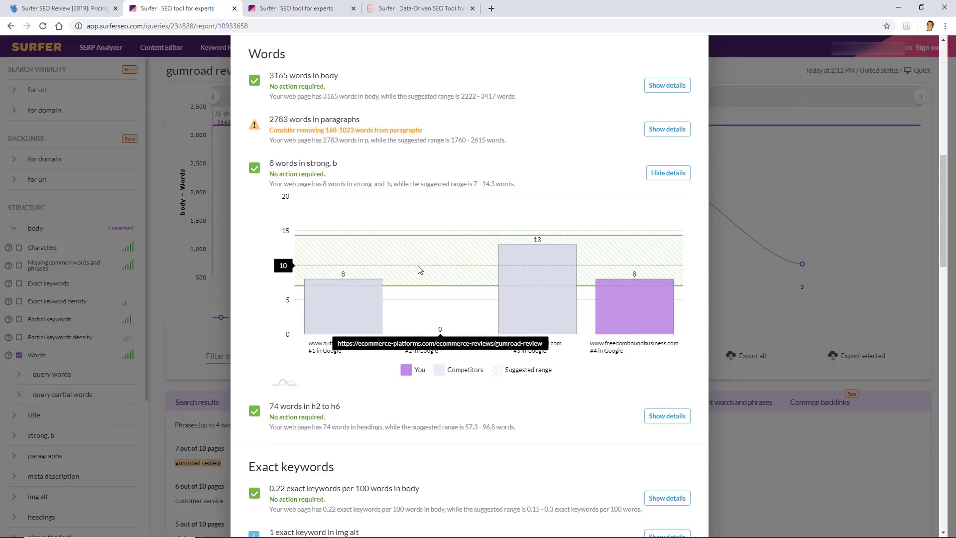
{"action": "scroll", "coordinate": [703, 281], "scroll_direction": "down", "scroll_amount": 8}
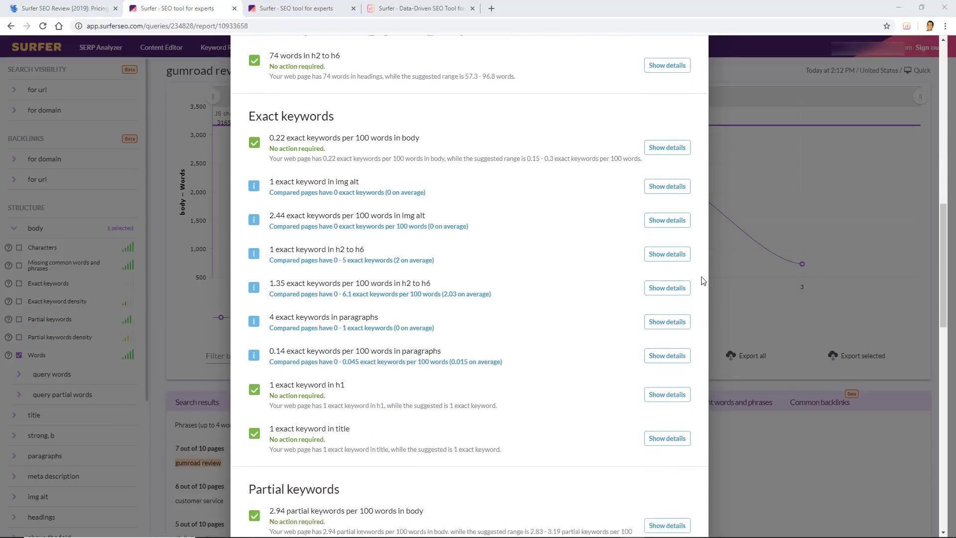
{"action": "scroll", "coordinate": [702, 281], "scroll_direction": "down", "scroll_amount": 5}
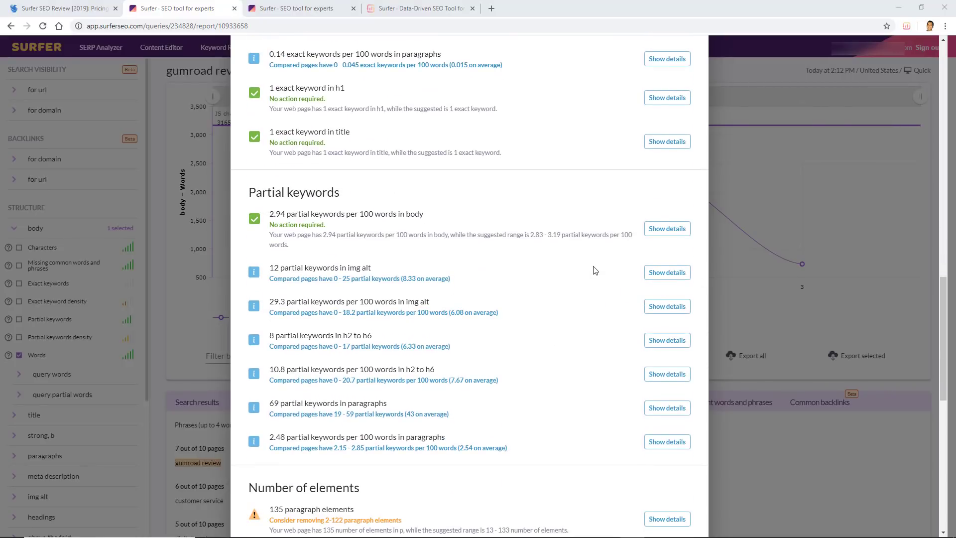
{"action": "scroll", "coordinate": [594, 270], "scroll_direction": "down", "scroll_amount": 5}
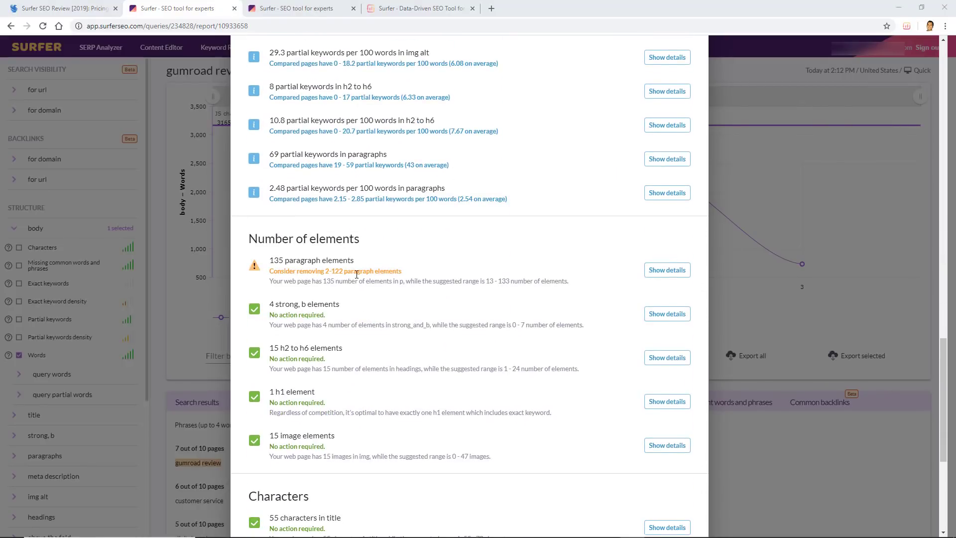
{"action": "scroll", "coordinate": [356, 274], "scroll_direction": "up", "scroll_amount": 4}
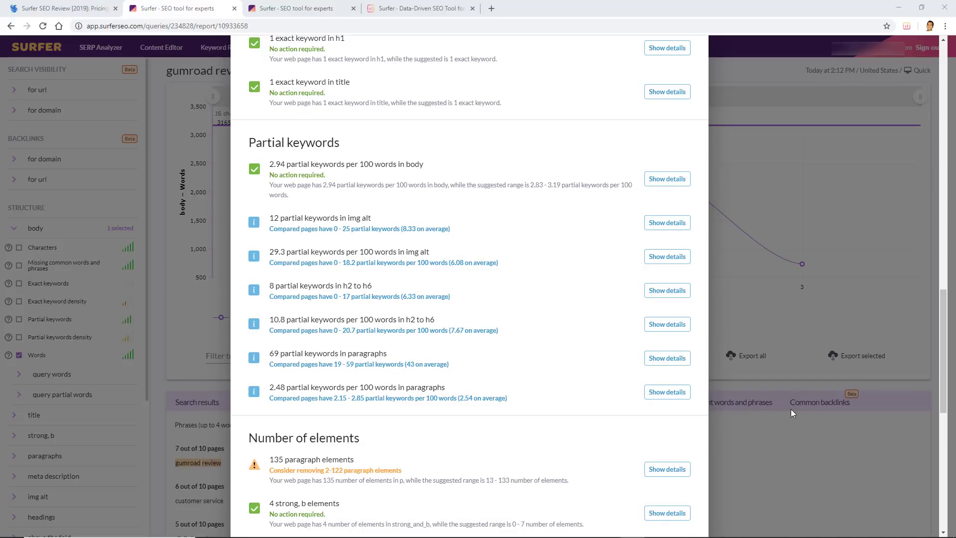
{"action": "scroll", "coordinate": [622, 338], "scroll_direction": "up", "scroll_amount": 15}
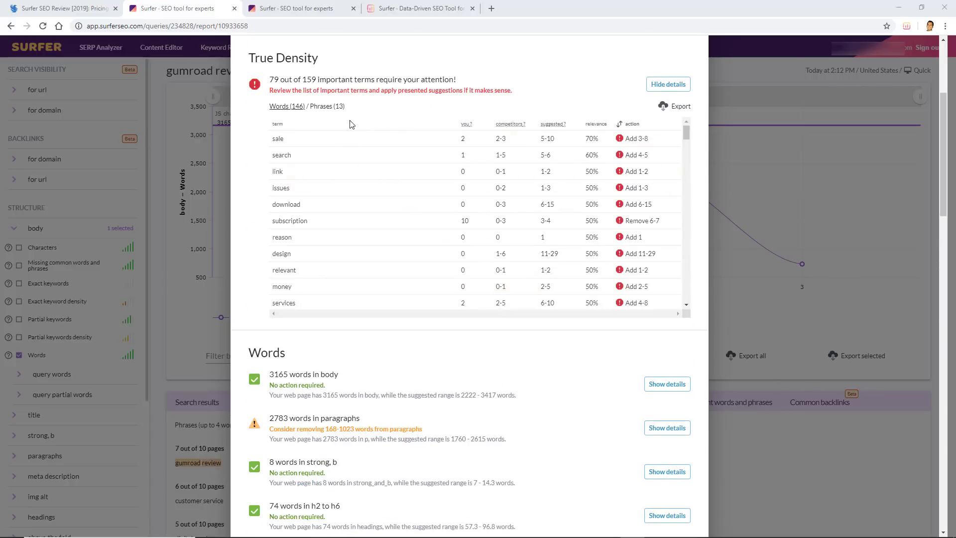
{"action": "scroll", "coordinate": [604, 368], "scroll_direction": "down", "scroll_amount": 12}
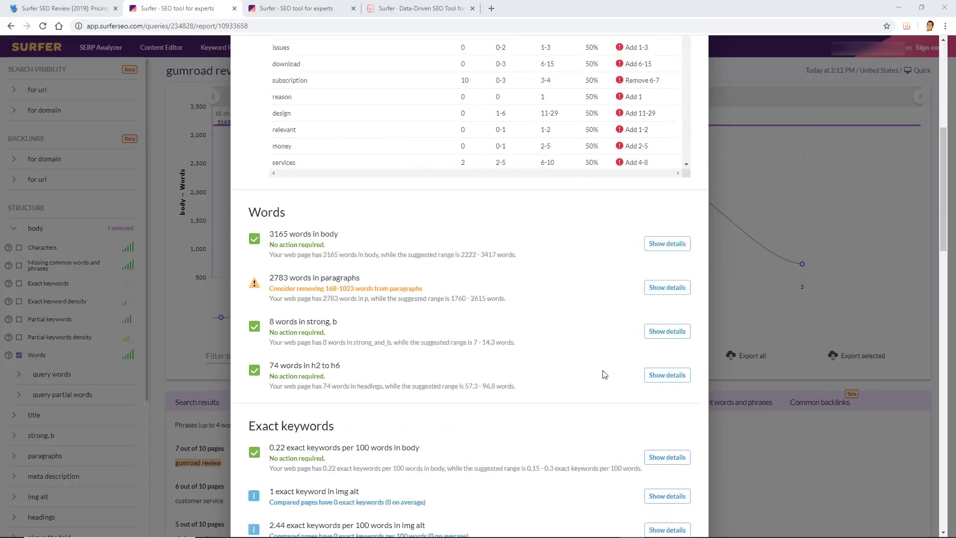
{"action": "scroll", "coordinate": [604, 367], "scroll_direction": "down", "scroll_amount": 3}
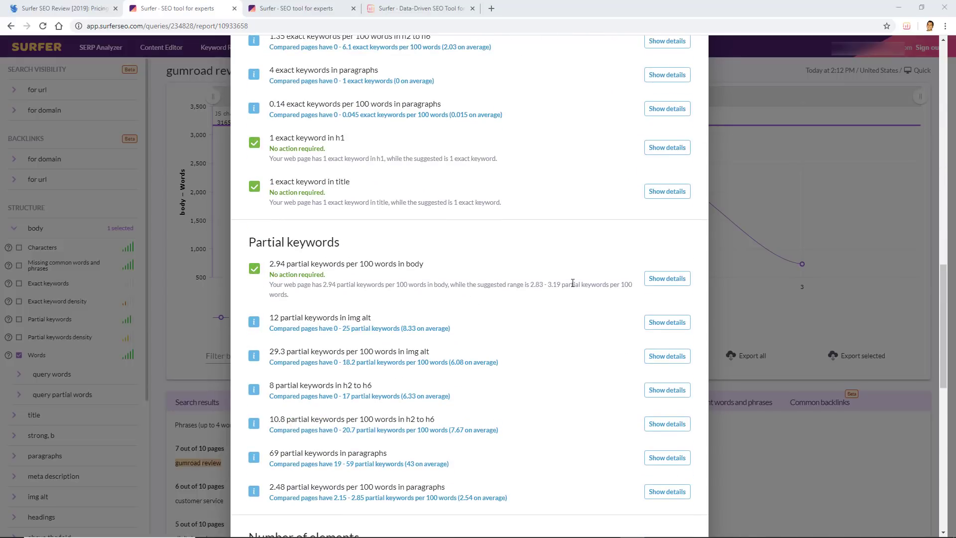
{"action": "scroll", "coordinate": [587, 310], "scroll_direction": "down", "scroll_amount": 6}
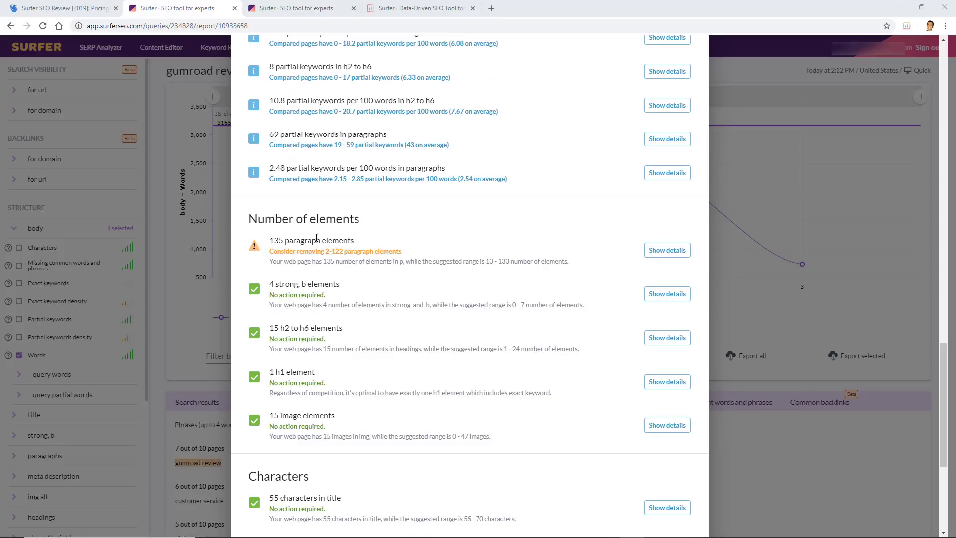
Expand and then collapse the paragraph-elements competitor chart, moving down toward Time to first byte.
{"action": "left_click", "coordinate": [659, 254]}
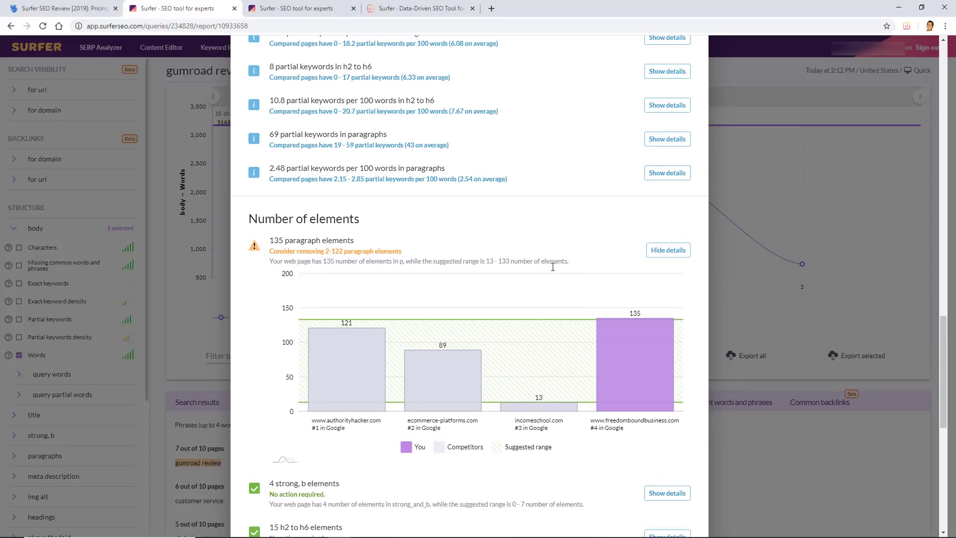
{"action": "scroll", "coordinate": [552, 269], "scroll_direction": "down", "scroll_amount": 1}
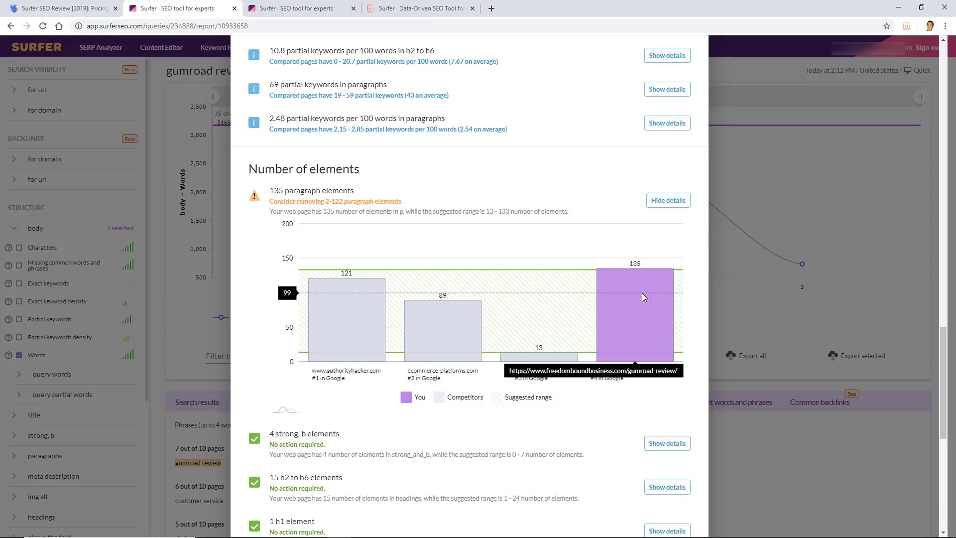
{"action": "left_click", "coordinate": [657, 204]}
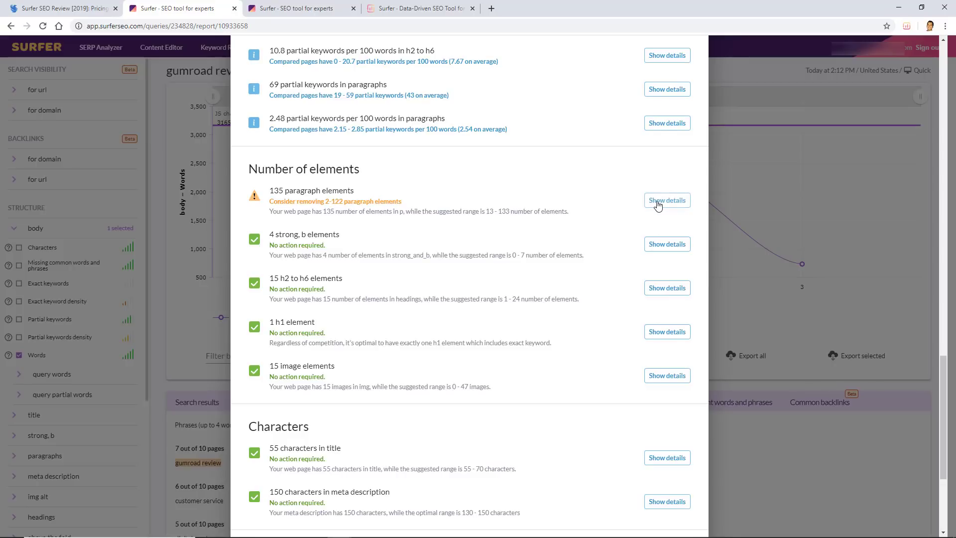
{"action": "scroll", "coordinate": [657, 204], "scroll_direction": "down", "scroll_amount": 4}
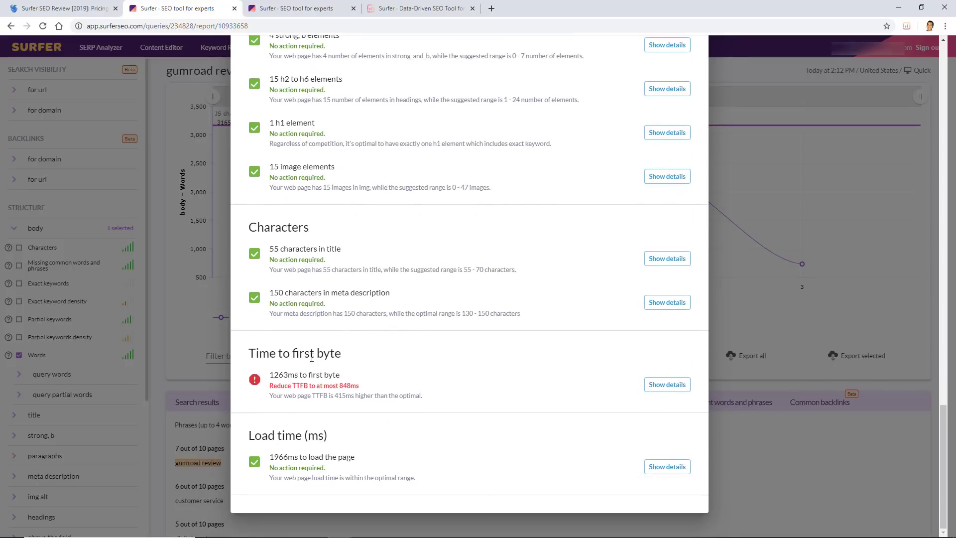
Expand the current TTFB chart, then the older audit's 2498ms TTFB chart in the third tab.
{"action": "left_click", "coordinate": [662, 394]}
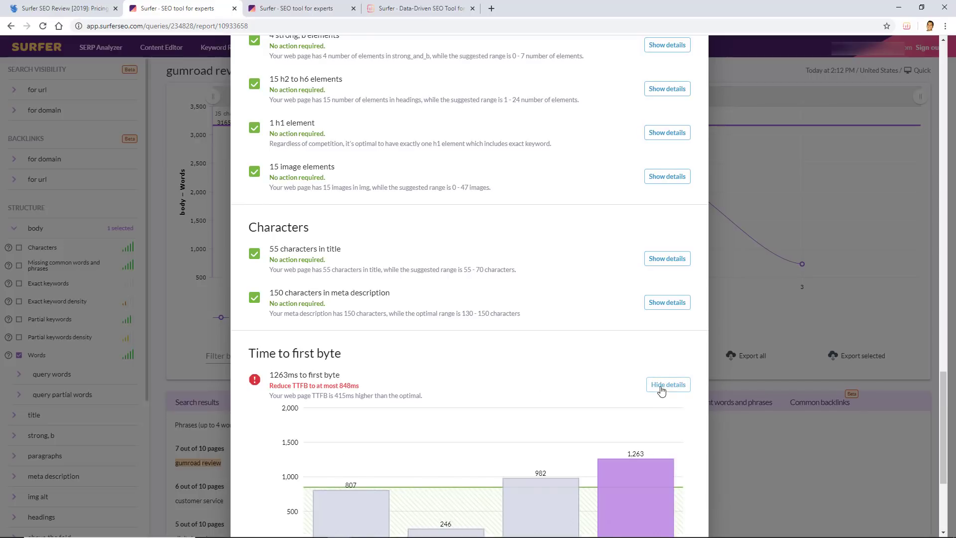
{"action": "scroll", "coordinate": [648, 341], "scroll_direction": "down", "scroll_amount": 2}
{"action": "scroll", "coordinate": [645, 342], "scroll_direction": "down", "scroll_amount": 1}
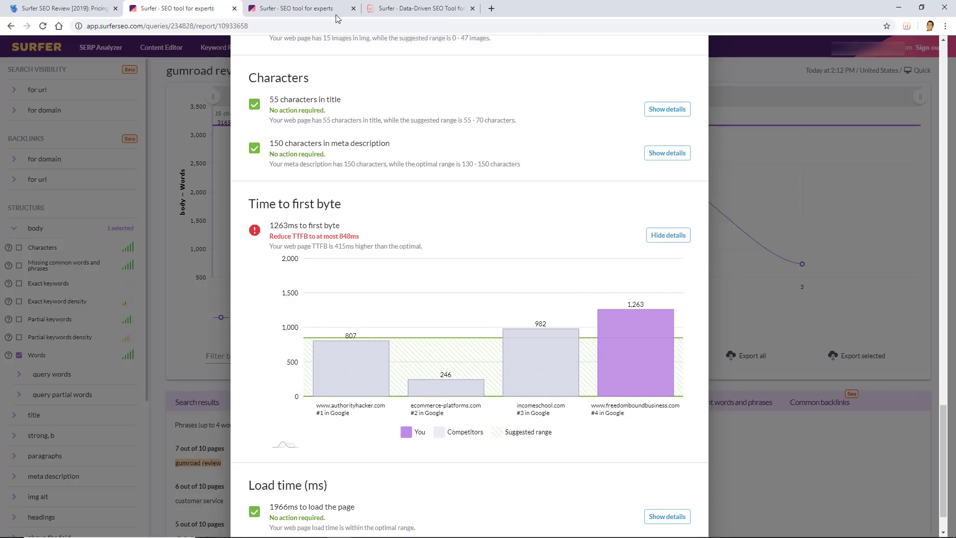
{"action": "left_click", "coordinate": [321, 5]}
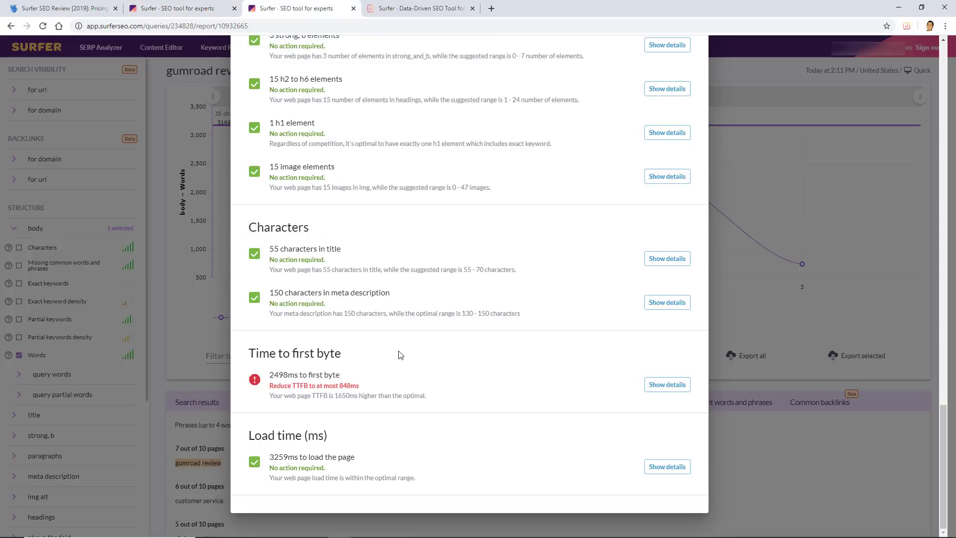
{"action": "left_click", "coordinate": [662, 384]}
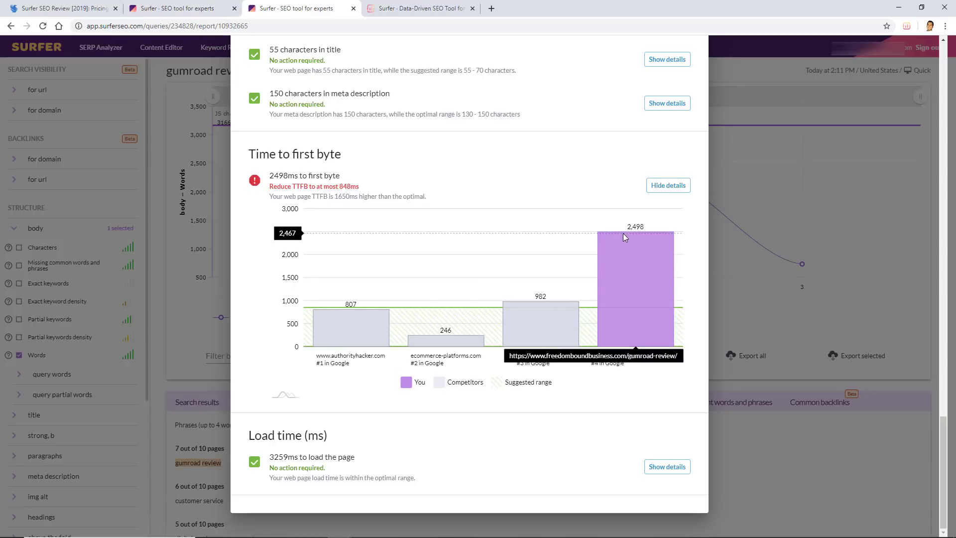
Back on the current audit, expand the load time comparison chart.
{"action": "left_click", "coordinate": [177, 8]}
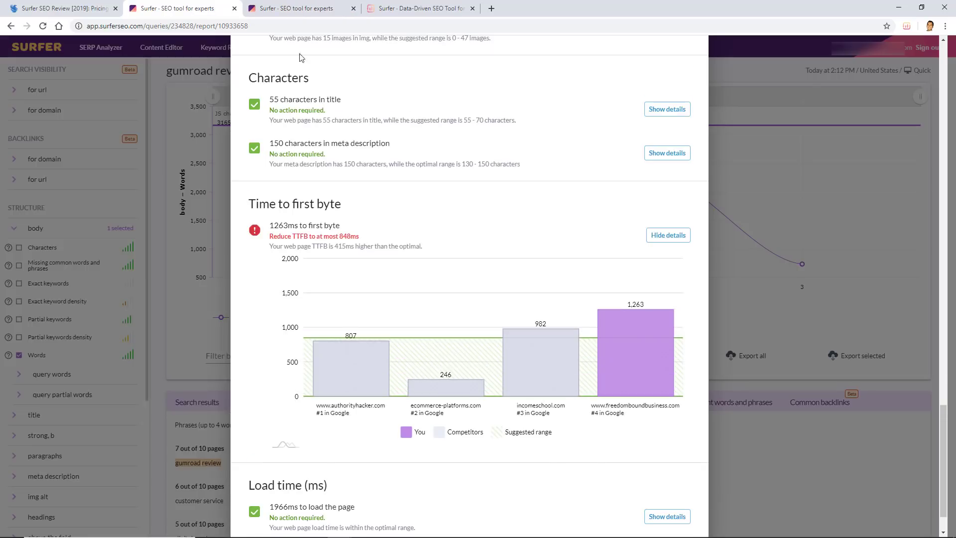
{"action": "scroll", "coordinate": [498, 279], "scroll_direction": "down", "scroll_amount": 1}
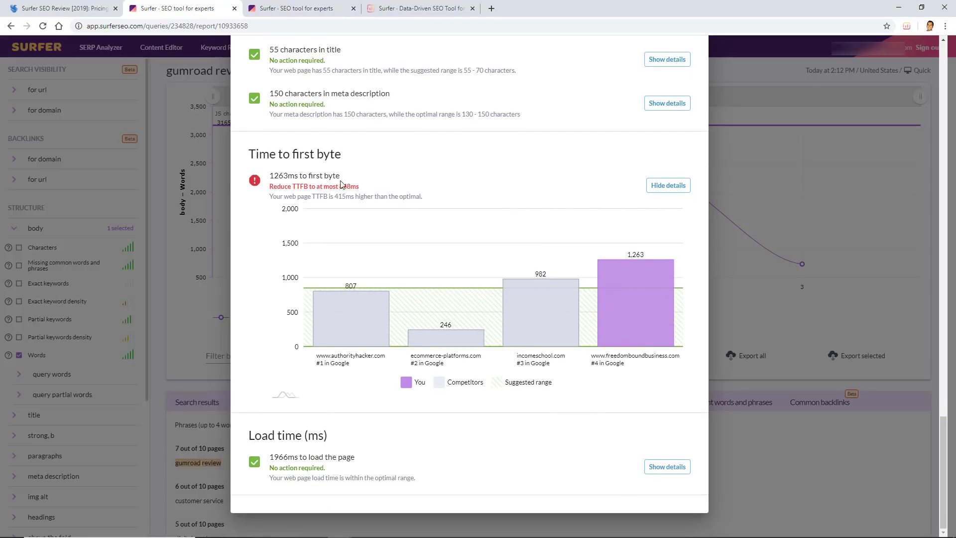
{"action": "left_click", "coordinate": [666, 466]}
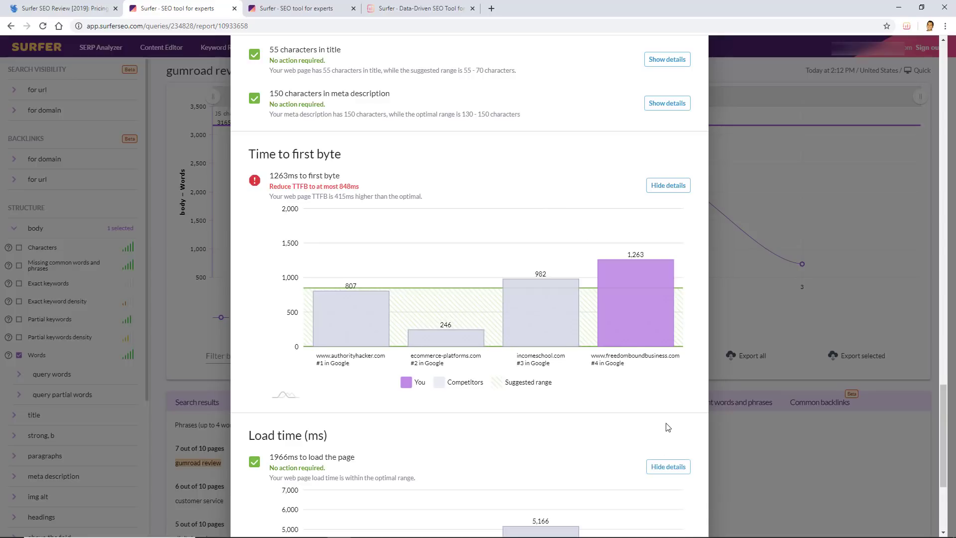
Scroll the gumroad review results down to the freedomboundbusiness.com entry at position 4.
{"action": "scroll", "coordinate": [666, 429], "scroll_direction": "down", "scroll_amount": 2}
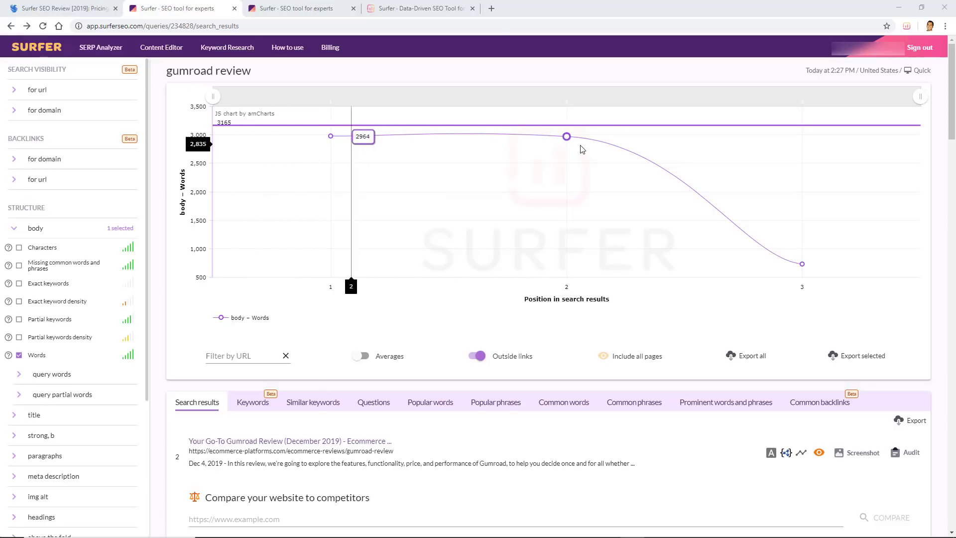
{"action": "scroll", "coordinate": [803, 268], "scroll_direction": "down", "scroll_amount": 3}
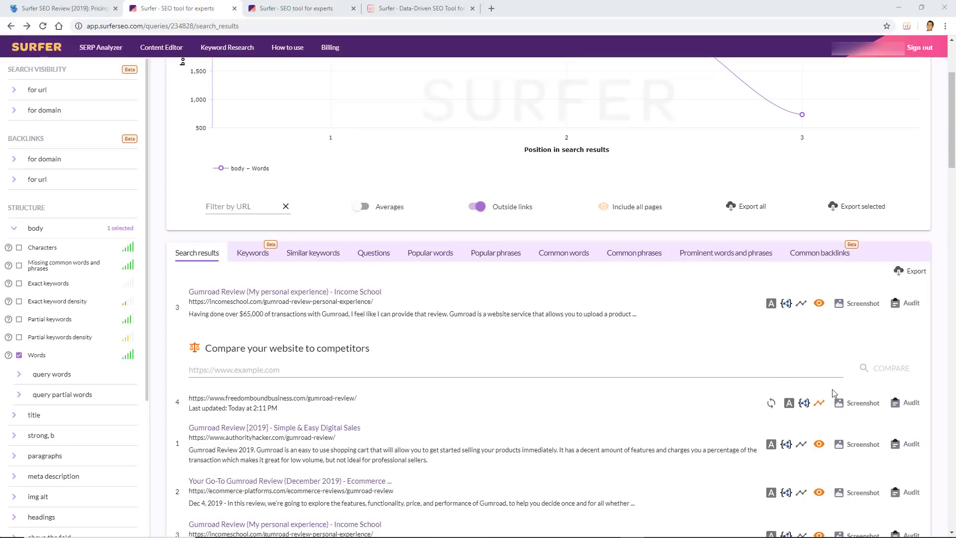
Open the freedomboundbusiness.com result's audit and sort True Density terms by required action.
{"action": "left_click", "coordinate": [909, 405]}
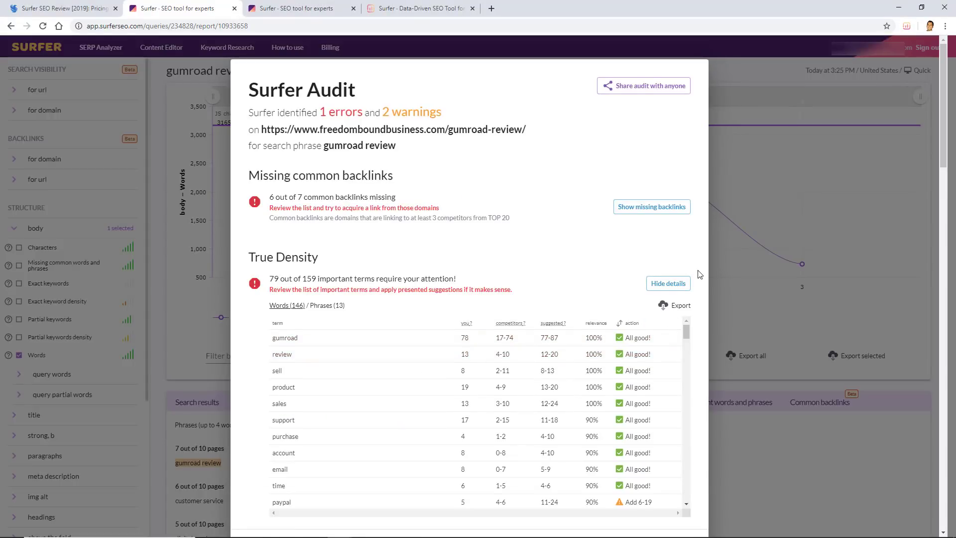
{"action": "scroll", "coordinate": [698, 272], "scroll_direction": "down", "scroll_amount": 4}
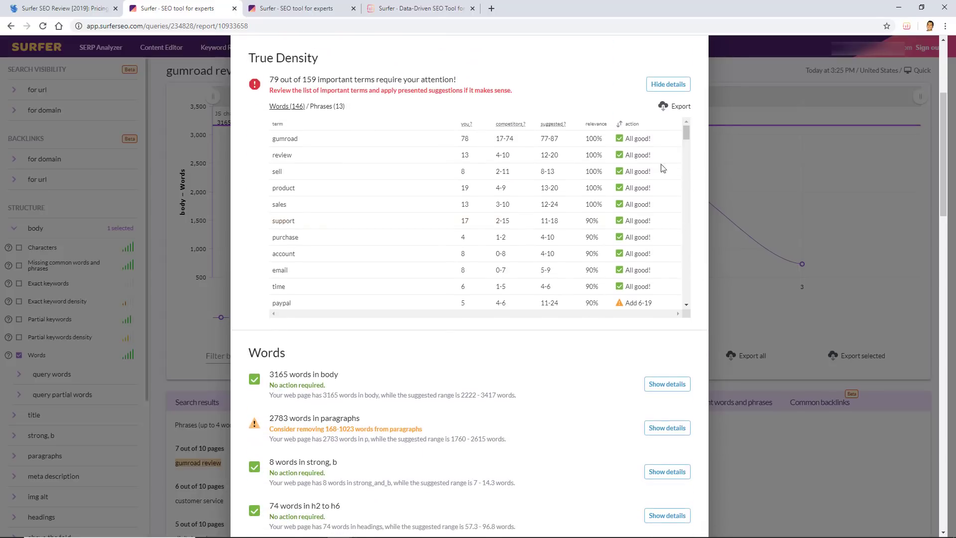
{"action": "mouse_move", "coordinate": [687, 132]}
{"action": "left_mouse_down"}
{"action": "mouse_move", "coordinate": [688, 296]}
{"action": "mouse_move", "coordinate": [684, 129]}
{"action": "left_mouse_up"}
{"action": "scroll", "coordinate": [393, 163], "scroll_direction": "up", "scroll_amount": 1}
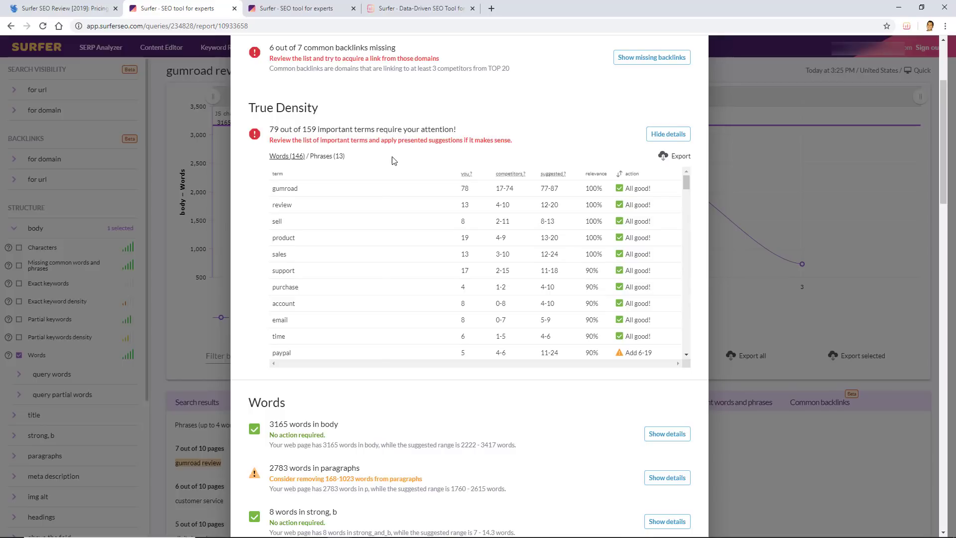
{"action": "left_click", "coordinate": [633, 174]}
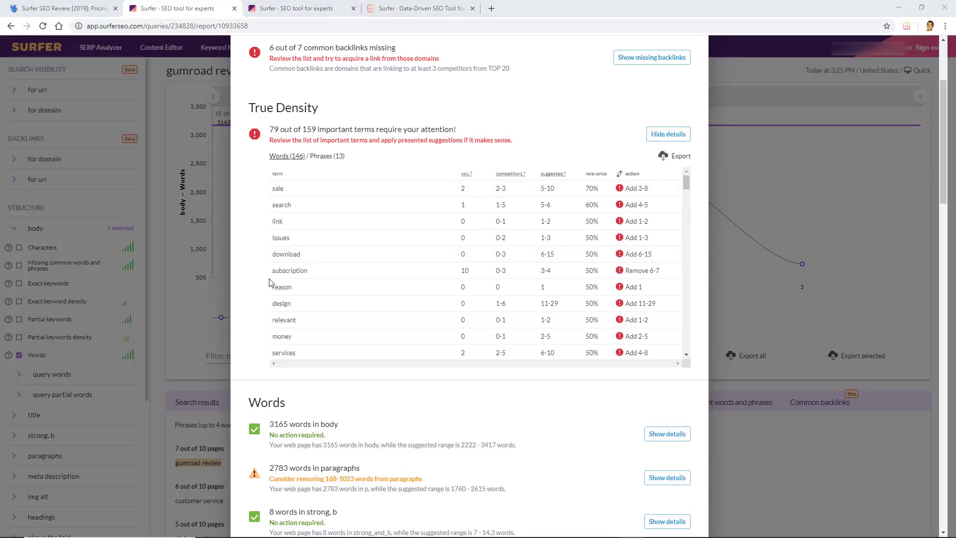
{"action": "scroll", "coordinate": [249, 279], "scroll_direction": "up", "scroll_amount": 3}
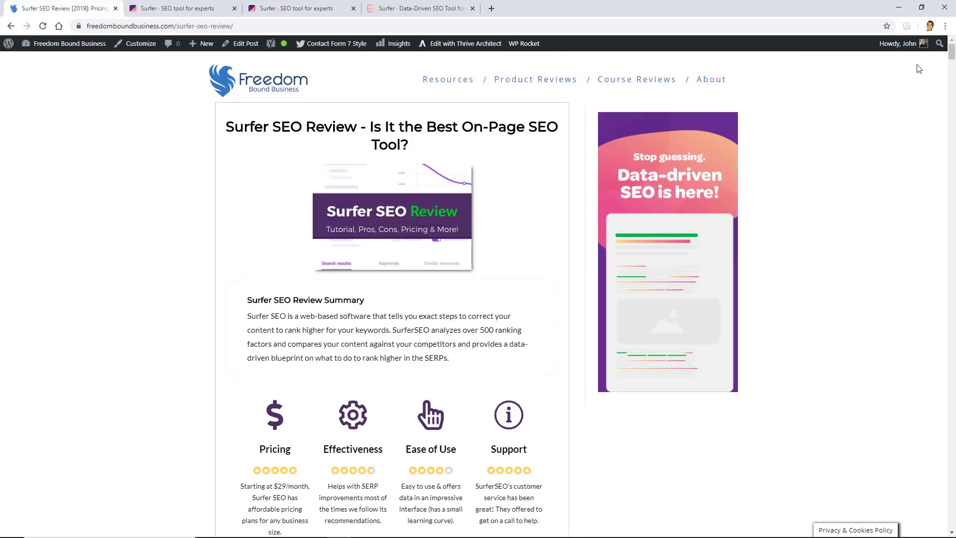
Play the Content Editor demo video full screen and pause it at 8:31.
{"action": "left_click_drag", "start_coordinate": [948, 59], "coordinate": [950, 192]}
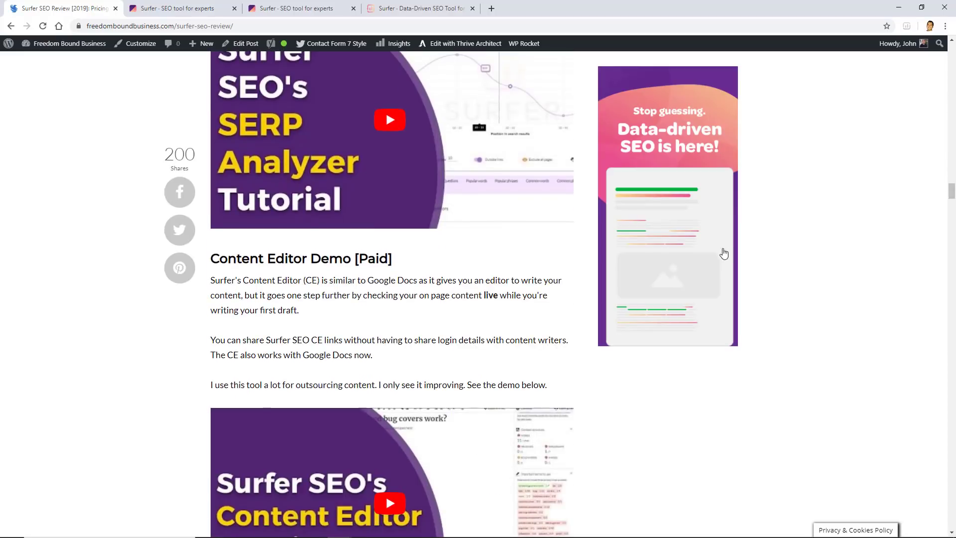
{"action": "scroll", "coordinate": [723, 259], "scroll_direction": "down", "scroll_amount": 2}
{"action": "left_click", "coordinate": [570, 412]}
{"action": "scroll", "coordinate": [497, 379], "scroll_direction": "down", "scroll_amount": 1}
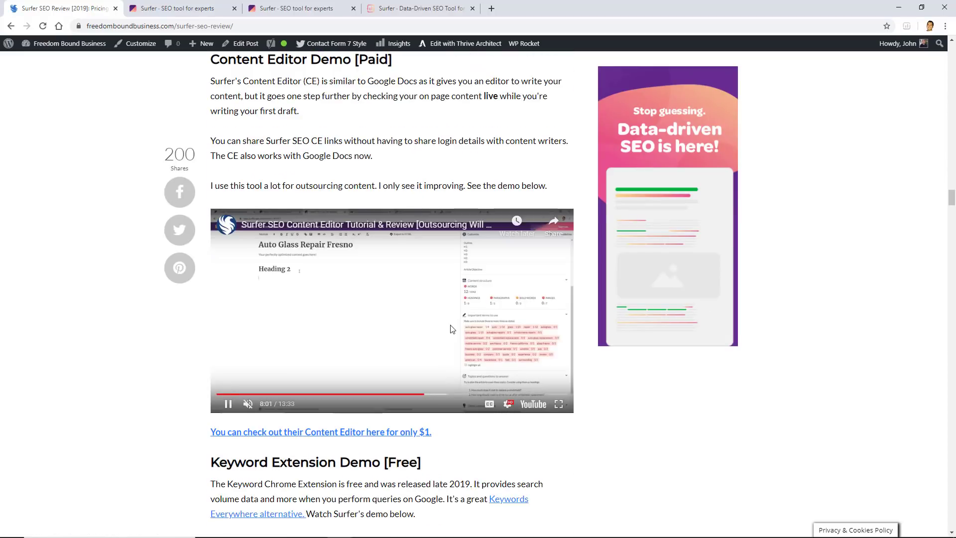
{"action": "double_click", "coordinate": [451, 328]}
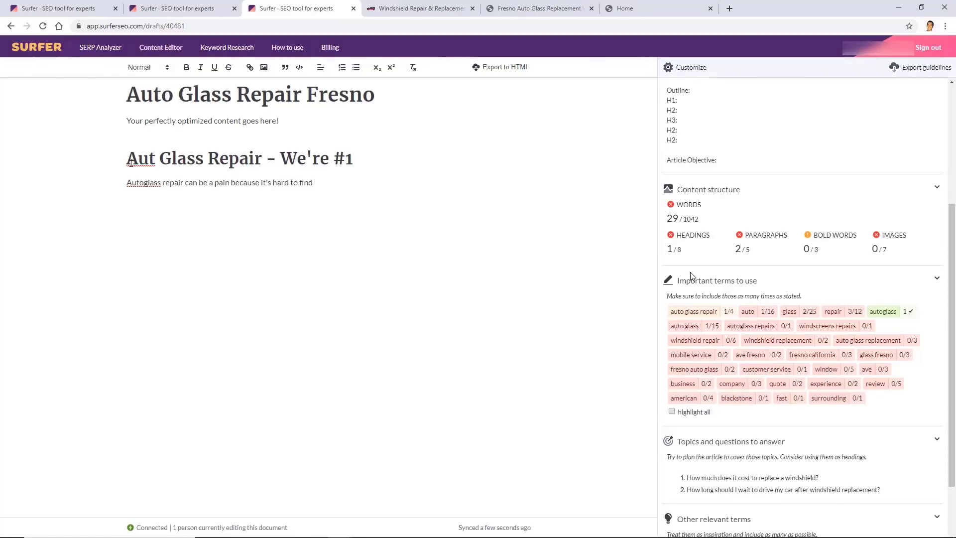
{"action": "left_click", "coordinate": [458, 203]}
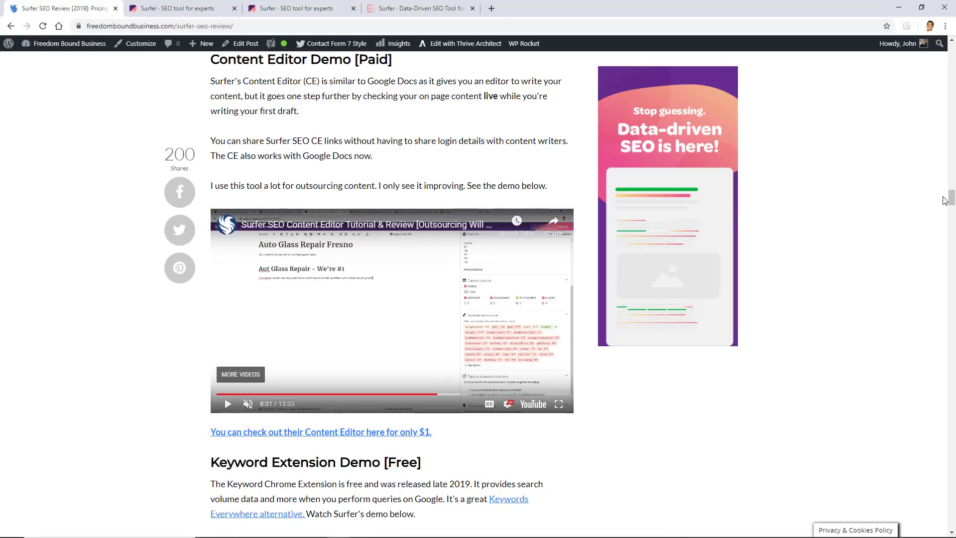
{"action": "left_click_drag", "start_coordinate": [950, 198], "coordinate": [933, 361]}
Highlight the $29 to $199 pricing lines, clear the selection, then reload the review with F5.
{"action": "scroll", "coordinate": [933, 361], "scroll_direction": "down", "scroll_amount": 15}
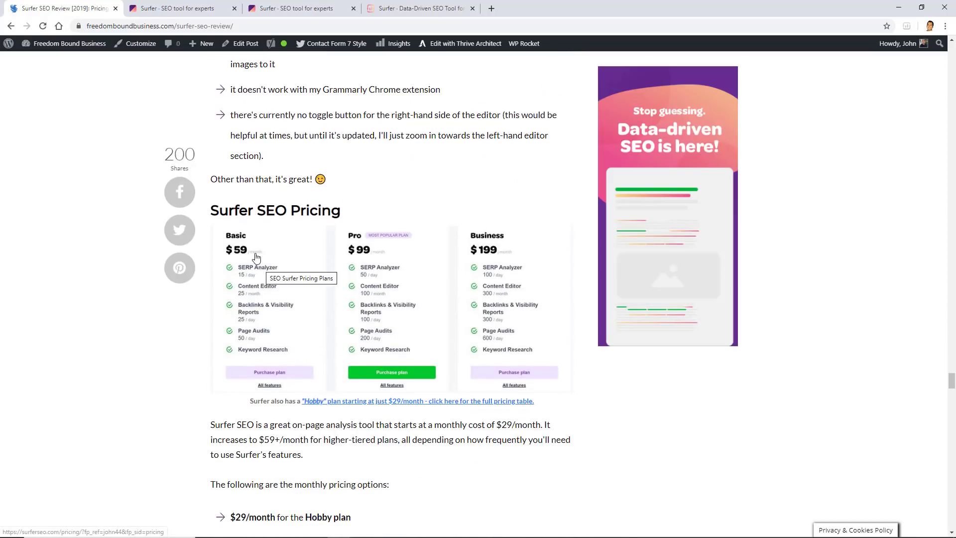
{"action": "scroll", "coordinate": [229, 264], "scroll_direction": "down", "scroll_amount": 3}
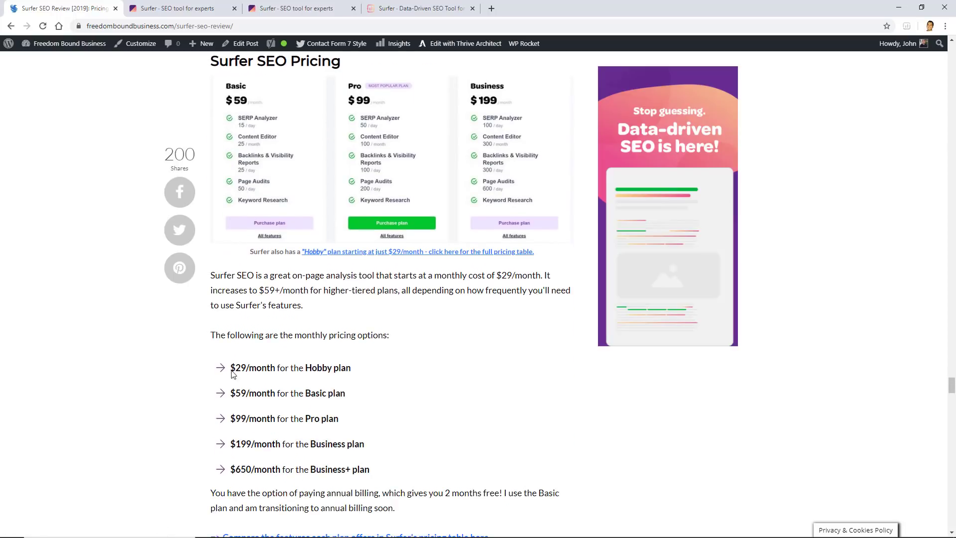
{"action": "left_click_drag", "start_coordinate": [230, 367], "coordinate": [386, 468]}
{"action": "left_click", "coordinate": [386, 468]}
{"action": "key", "text": "F5"}
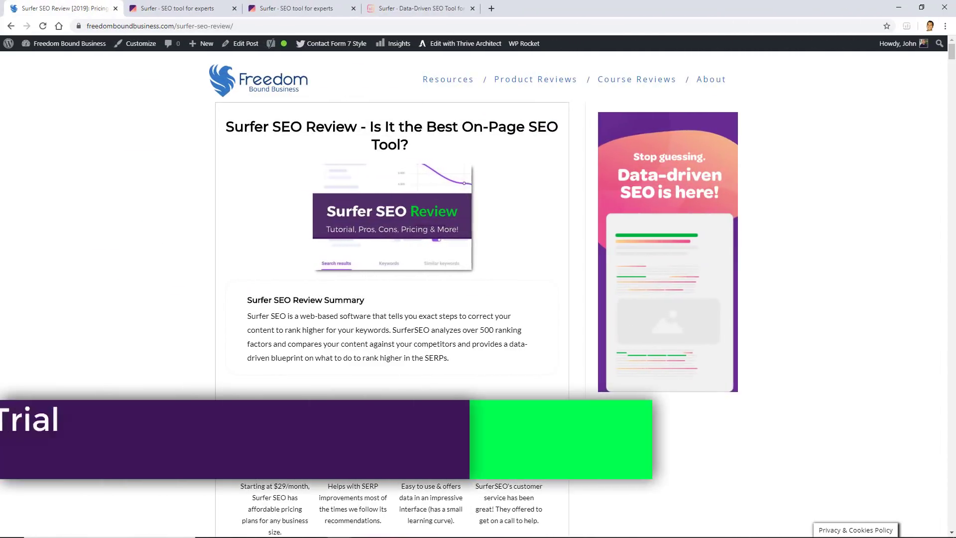